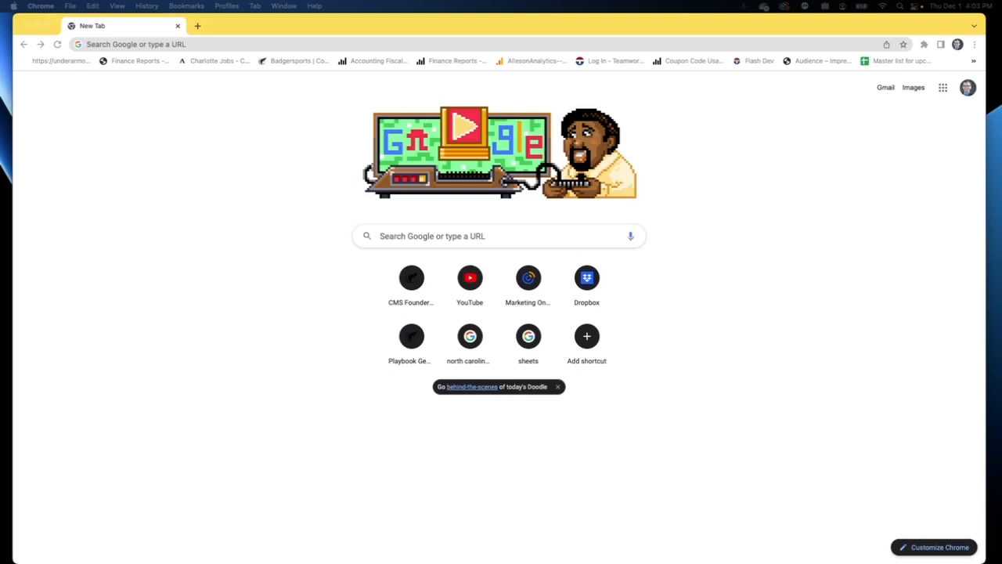
{"action": "left_click", "coordinate": [240, 48]}
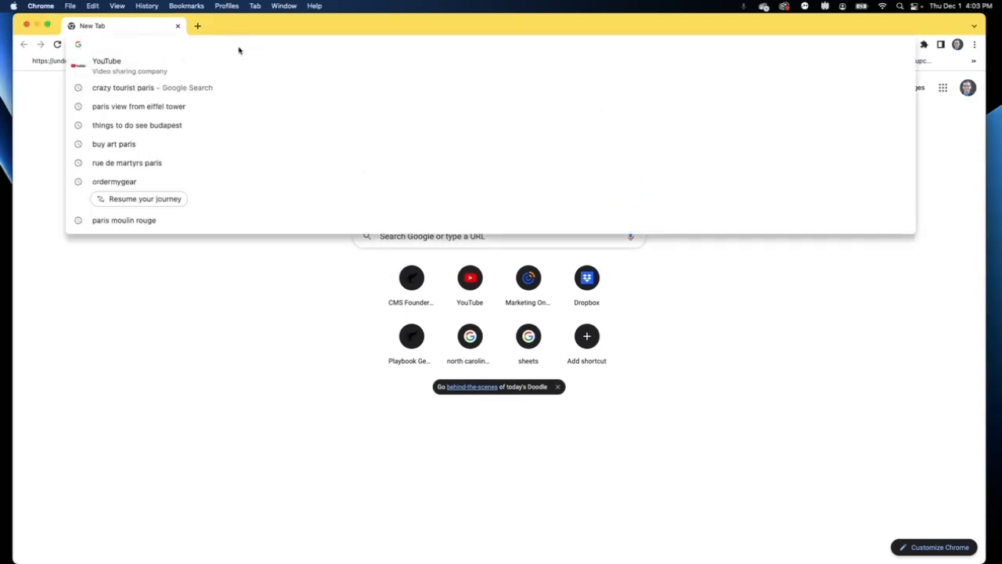
{"action": "type", "text": "https://www.foundersport.com/configure/?ConfigId=KRX-EMT"}
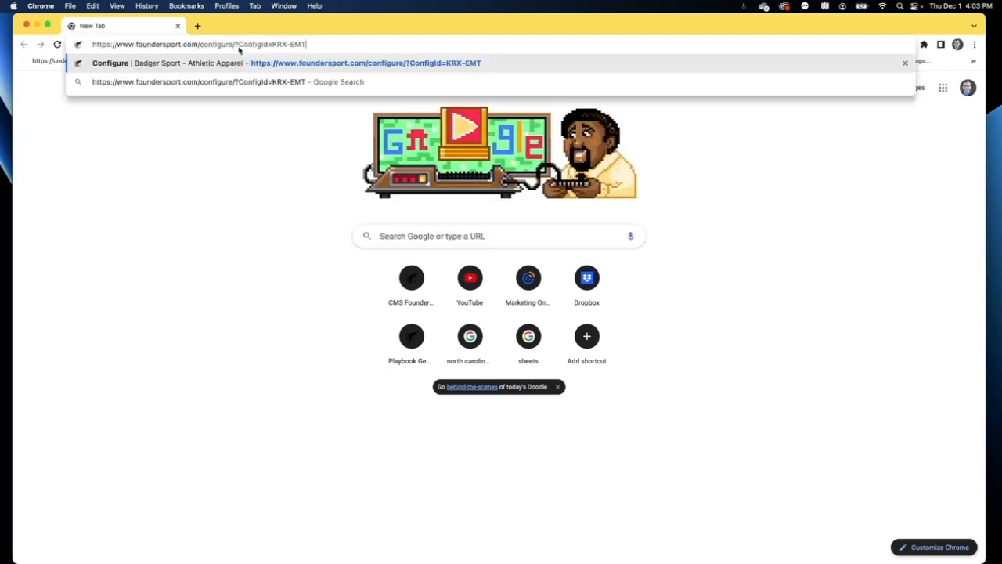
{"action": "key", "text": "Return"}
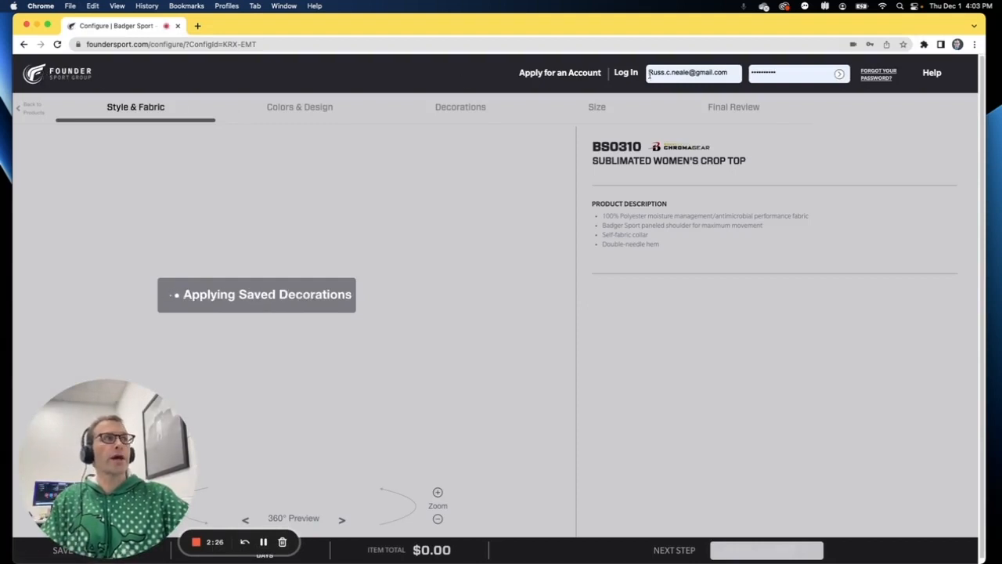
{"action": "left_click", "coordinate": [722, 71]}
{"action": "left_click_drag", "start_coordinate": [724, 71], "coordinate": [739, 76]}
{"action": "key", "text": "BackSpace"}
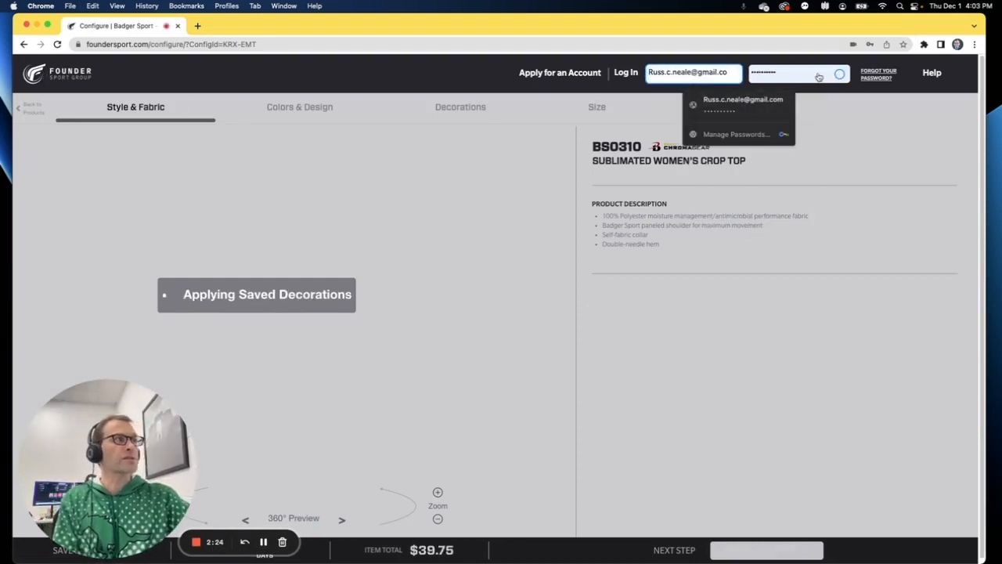
{"action": "type", "text": "m"}
{"action": "left_click", "coordinate": [51, 340]}
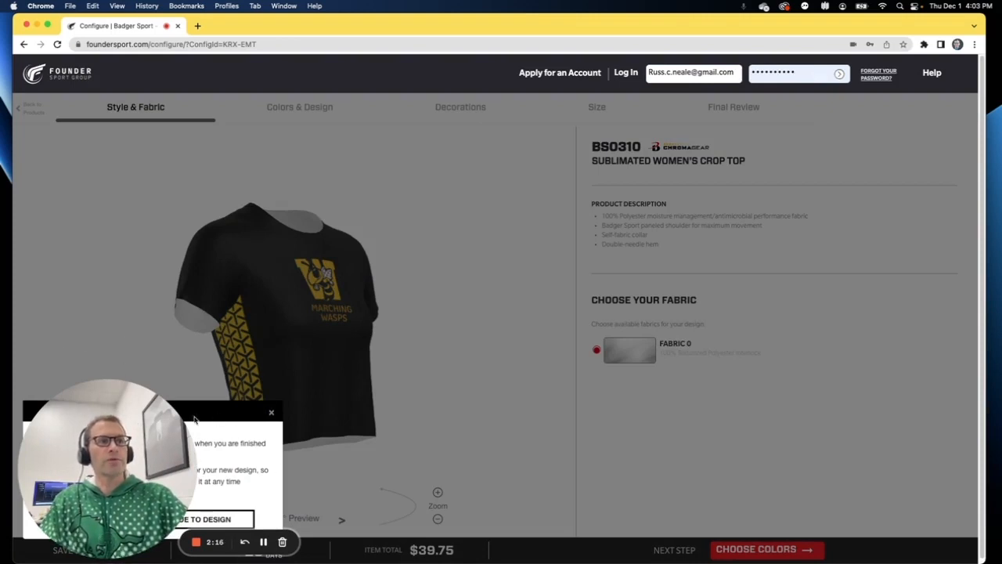
{"action": "left_click_drag", "start_coordinate": [105, 406], "coordinate": [177, 117]}
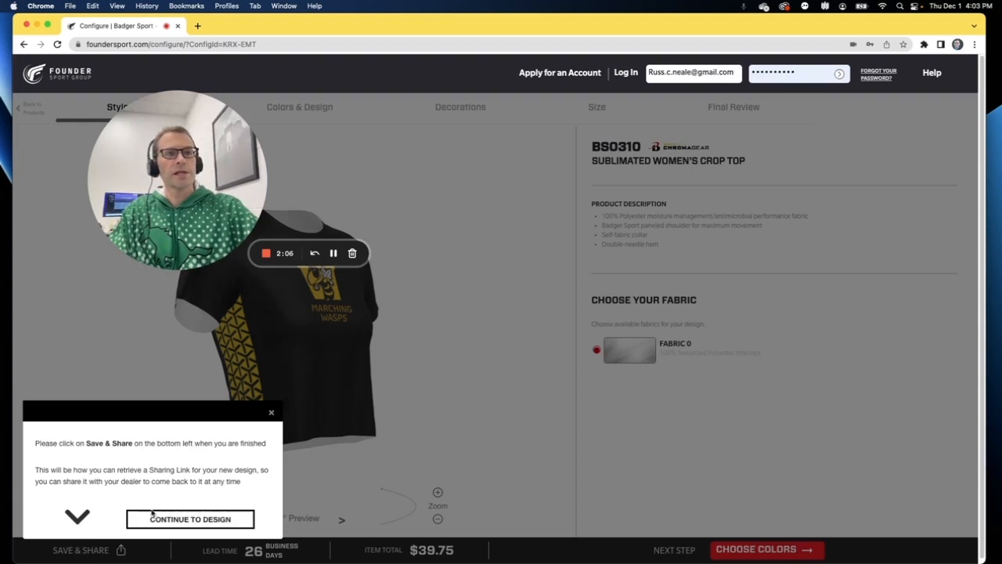
Step: Dismiss the Save & Share notice to continue to the design, and rotate the crop top preview to inspect its front and sides
{"action": "left_click", "coordinate": [190, 519]}
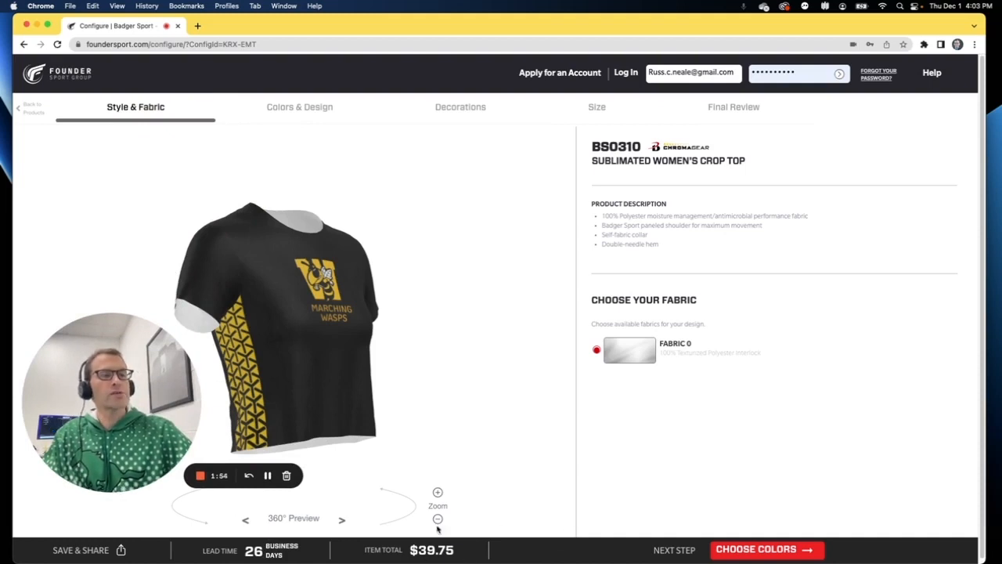
{"action": "left_click_drag", "start_coordinate": [276, 295], "coordinate": [501, 309]}
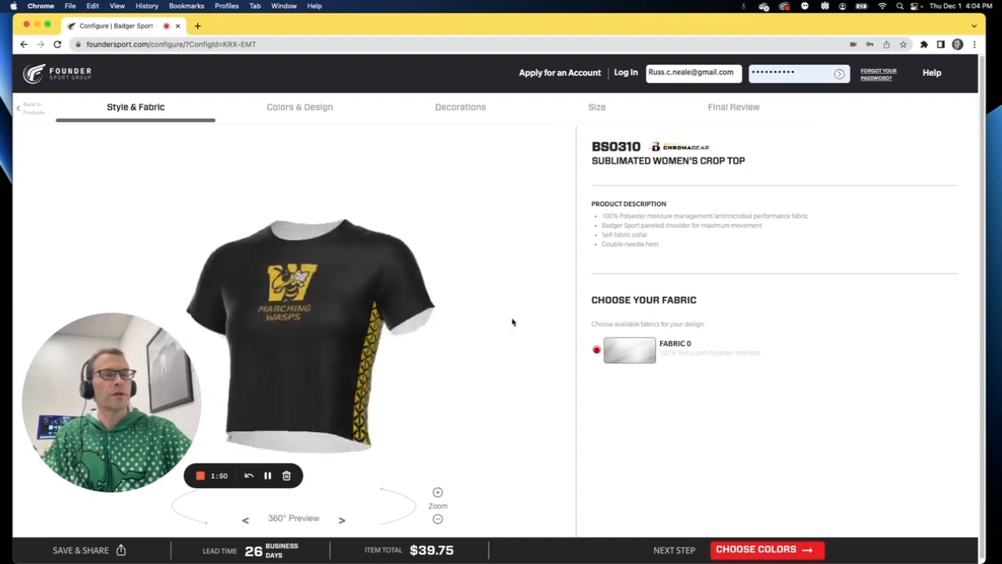
{"action": "left_click_drag", "start_coordinate": [316, 361], "coordinate": [316, 347]}
{"action": "left_click_drag", "start_coordinate": [352, 403], "coordinate": [300, 351]}
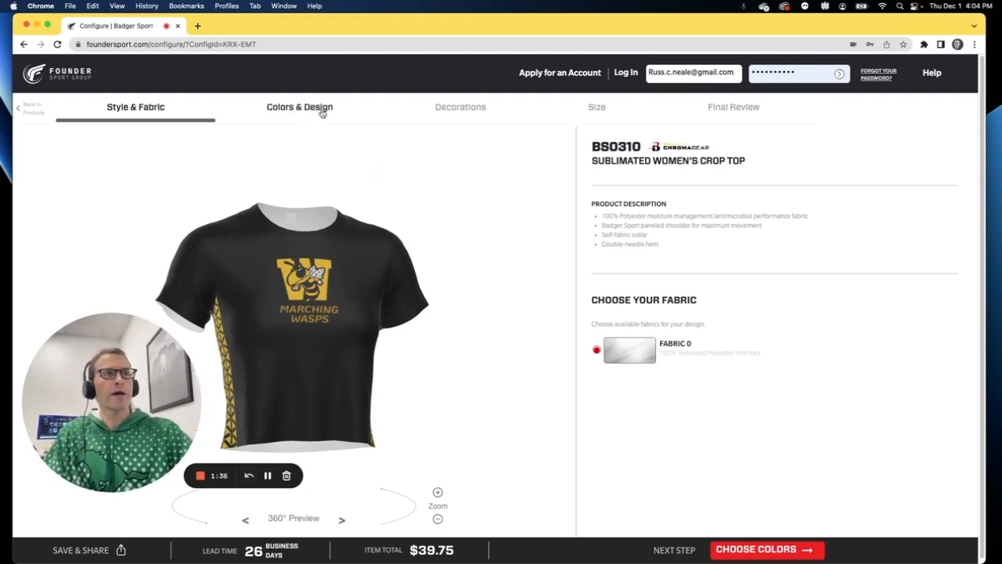
{"action": "left_click_drag", "start_coordinate": [326, 304], "coordinate": [420, 285]}
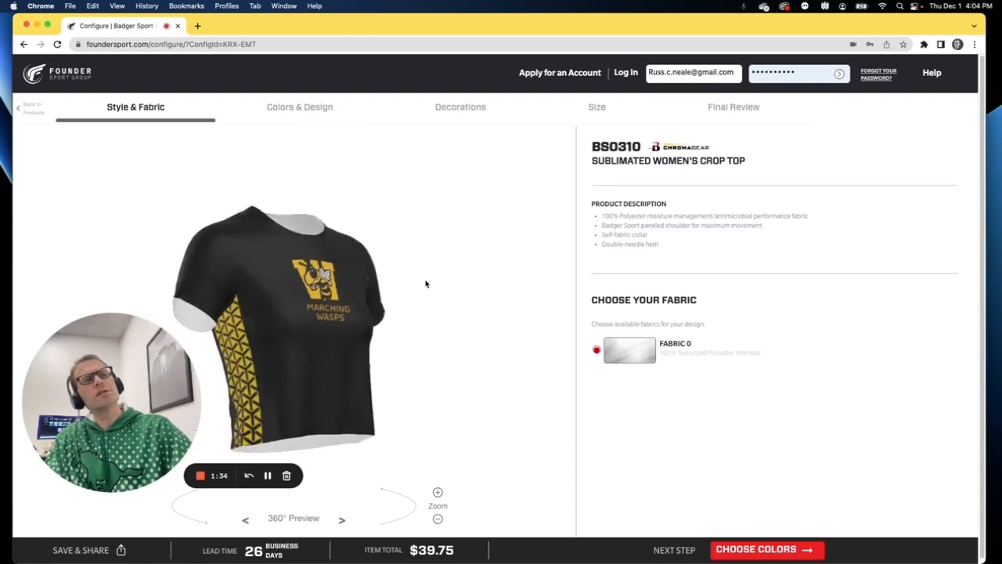
Step: Go to the Colors & Design stage and set the shirt's Color 1 layer to White
{"action": "left_click", "coordinate": [314, 111]}
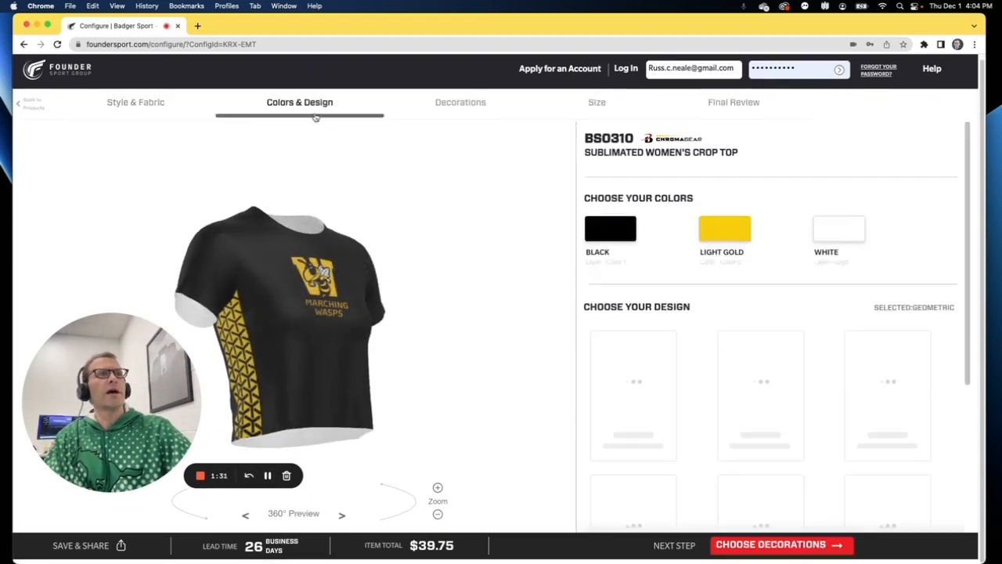
{"action": "left_click", "coordinate": [609, 236]}
{"action": "scroll", "coordinate": [647, 401], "scroll_direction": "down", "scroll_amount": 3}
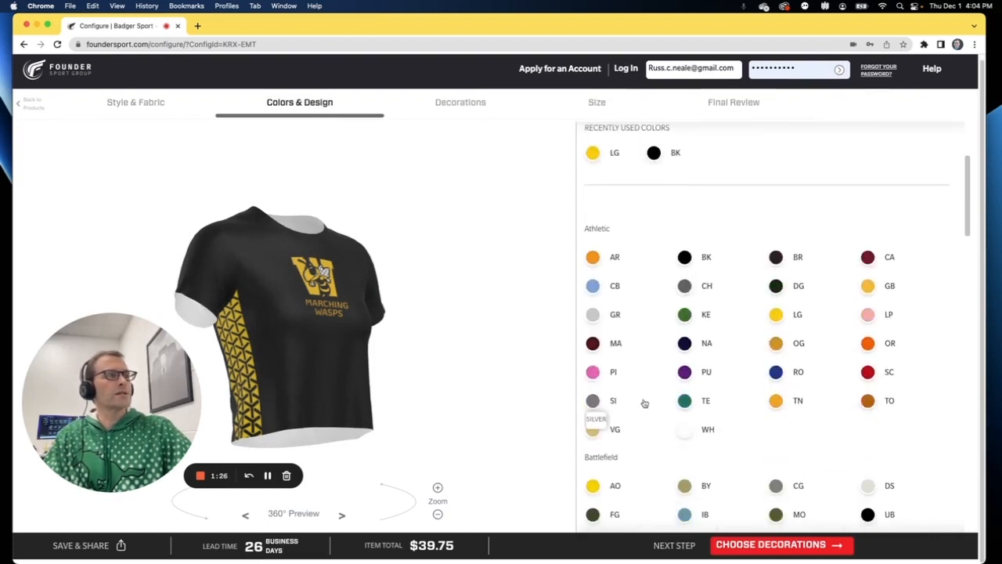
{"action": "left_click", "coordinate": [705, 430]}
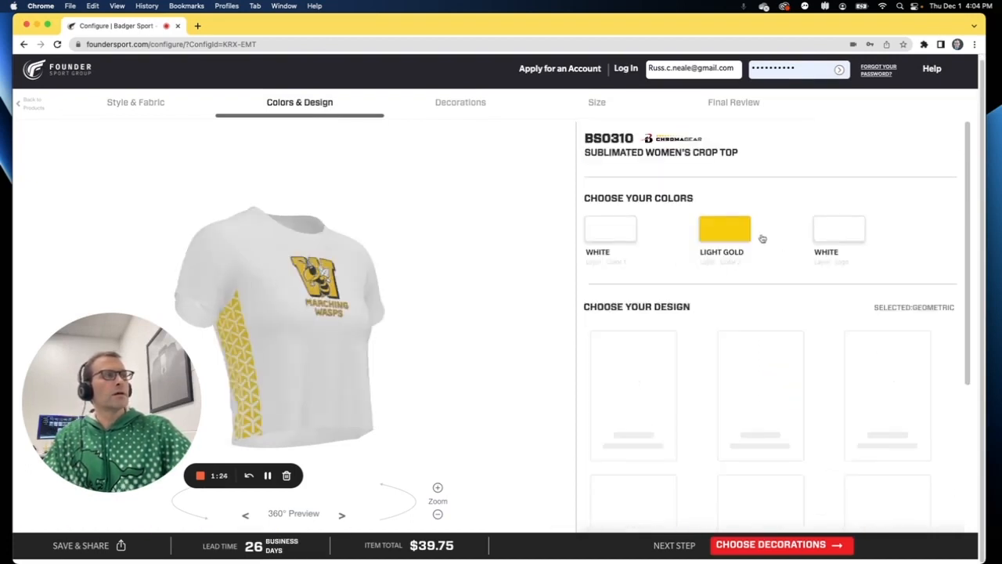
Step: Set the Color 2 layer to Black and look through the color choices for the Logo layer
{"action": "left_click", "coordinate": [730, 233]}
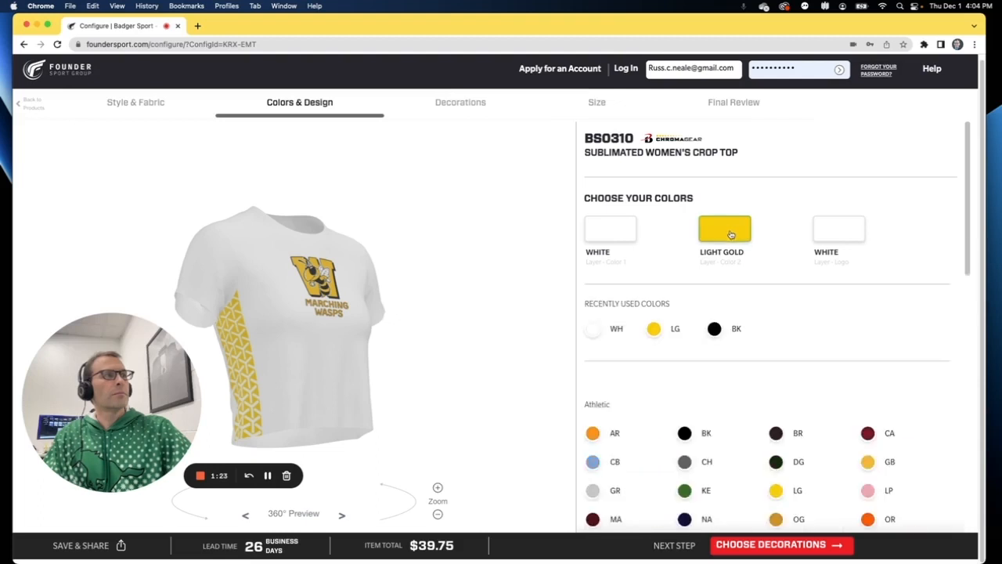
{"action": "left_click", "coordinate": [714, 329]}
{"action": "left_click", "coordinate": [830, 235]}
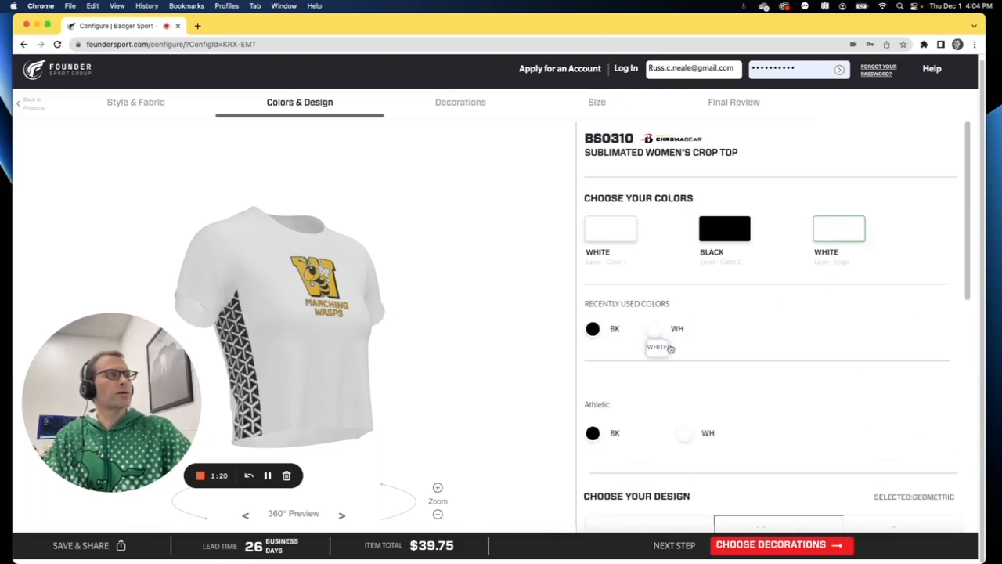
{"action": "scroll", "coordinate": [757, 333], "scroll_direction": "down", "scroll_amount": 3}
{"action": "scroll", "coordinate": [675, 315], "scroll_direction": "down", "scroll_amount": 1}
{"action": "scroll", "coordinate": [684, 309], "scroll_direction": "up", "scroll_amount": 5}
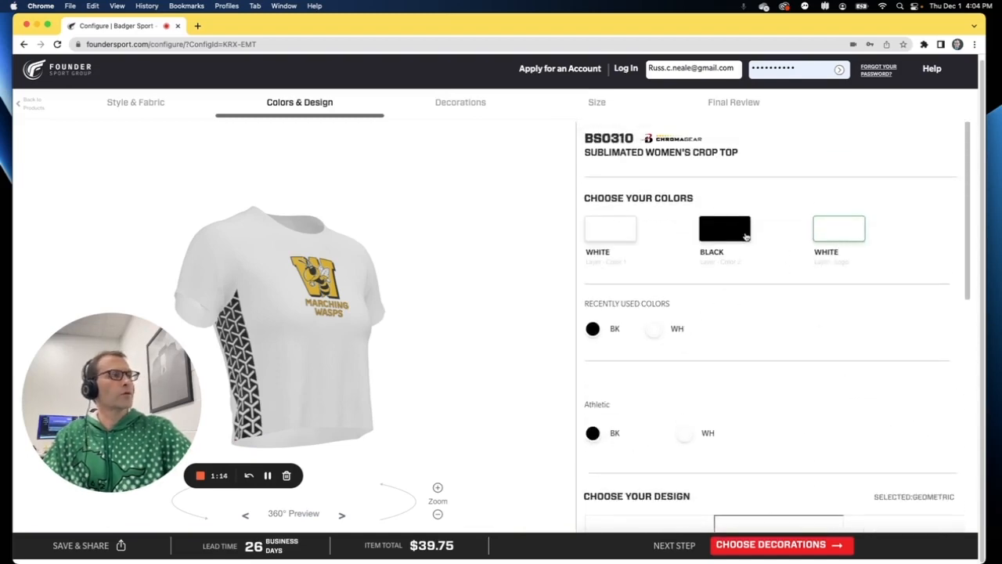
Step: Set the Color 2 layer to Light Gold and rotate the preview to check the side panel
{"action": "left_click", "coordinate": [746, 235]}
{"action": "left_click", "coordinate": [715, 329]}
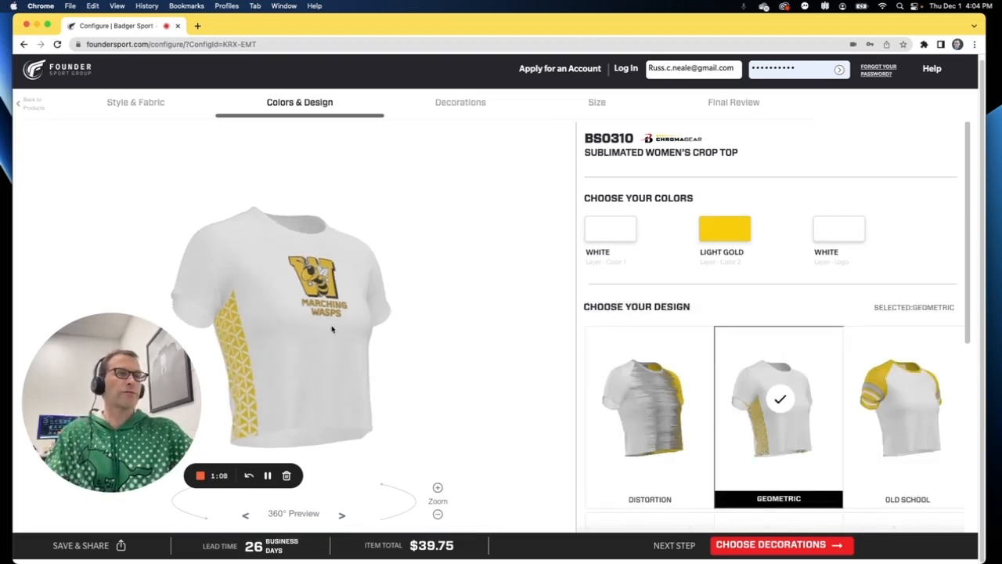
{"action": "left_click_drag", "start_coordinate": [299, 314], "coordinate": [263, 317]}
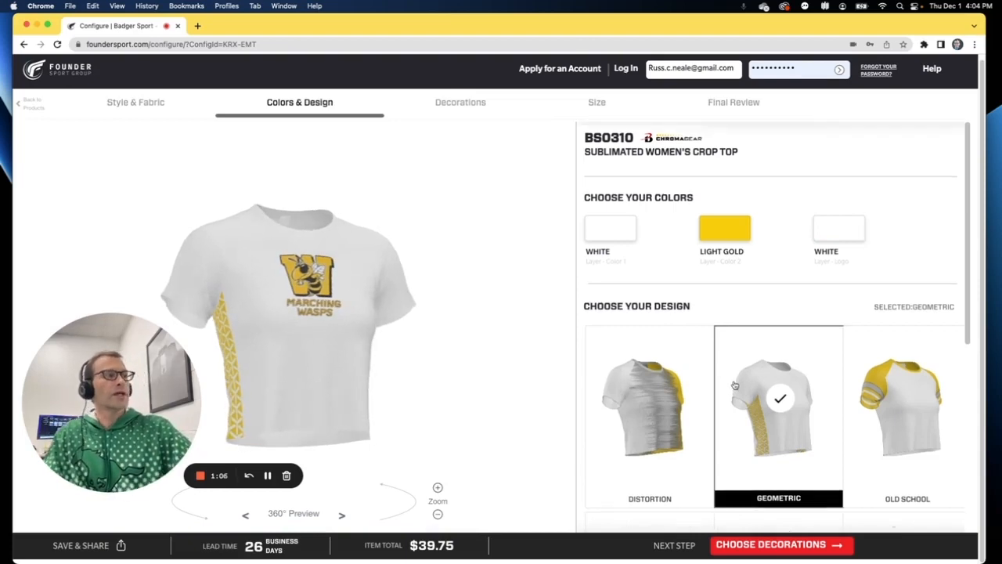
Step: Browse the design patterns, apply Old School to the crop top, and set its Color 1 layer to Black
{"action": "scroll", "coordinate": [734, 385], "scroll_direction": "down", "scroll_amount": 3}
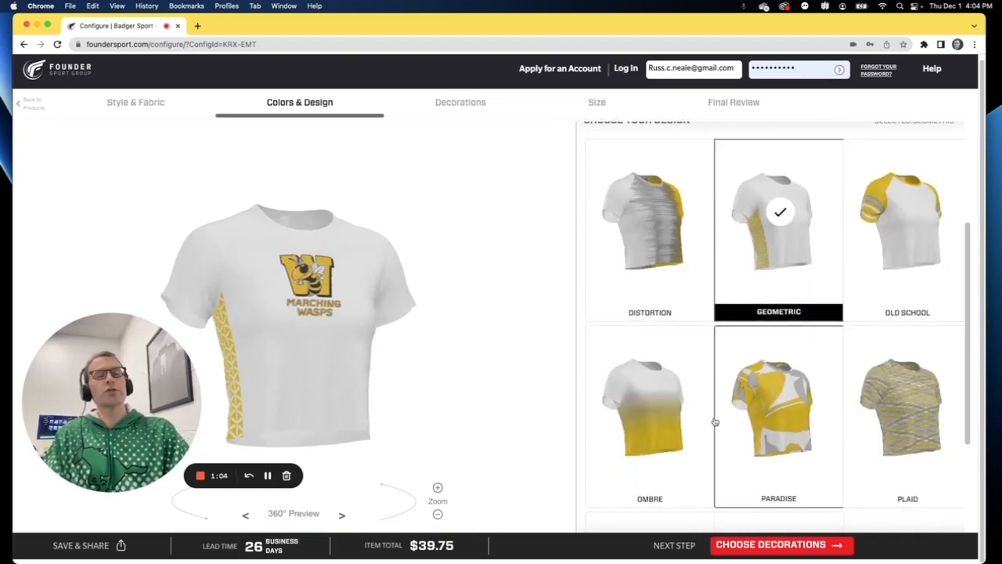
{"action": "scroll", "coordinate": [808, 299], "scroll_direction": "down", "scroll_amount": 3}
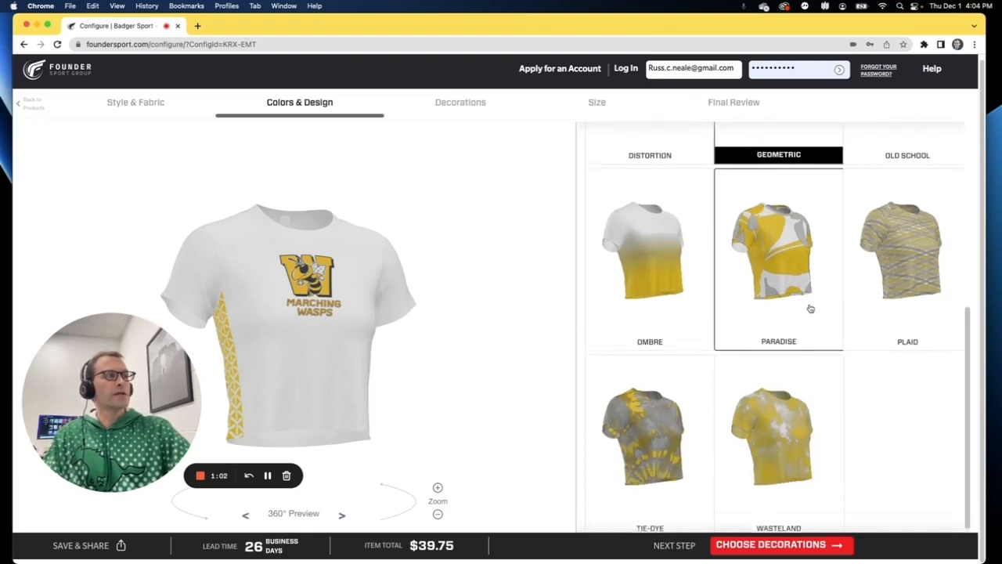
{"action": "scroll", "coordinate": [810, 306], "scroll_direction": "up", "scroll_amount": 4}
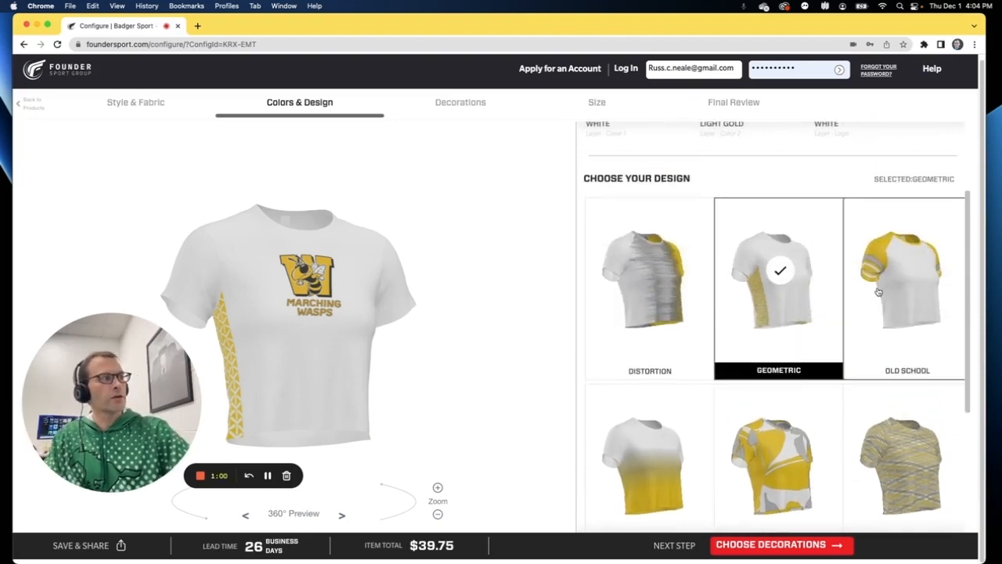
{"action": "left_click", "coordinate": [891, 290]}
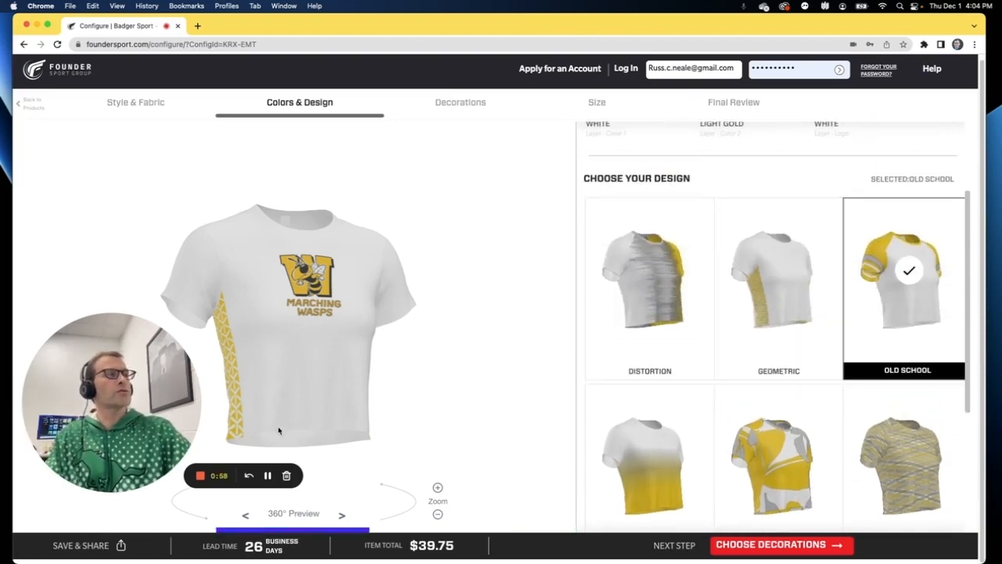
{"action": "left_click", "coordinate": [600, 233]}
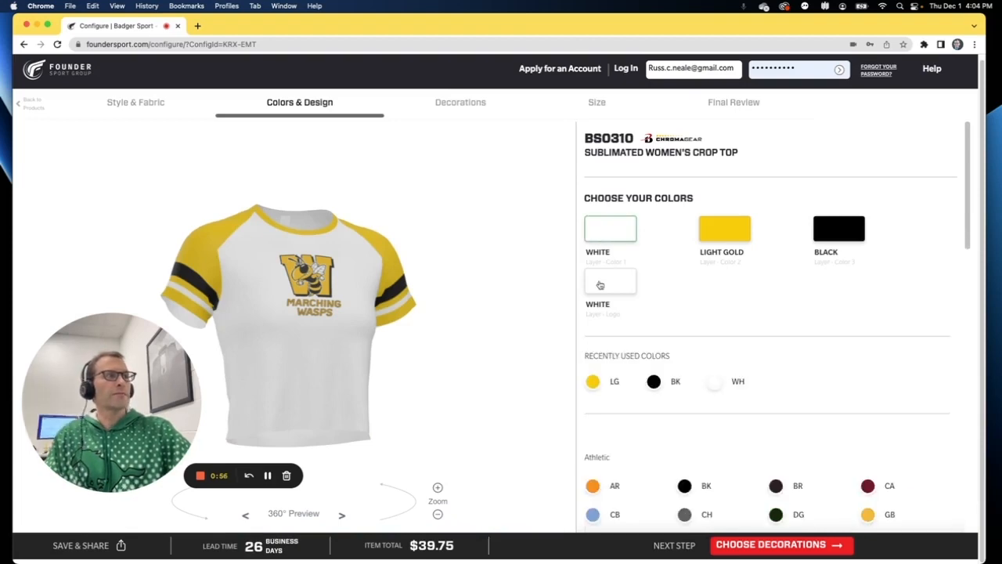
{"action": "left_click", "coordinate": [662, 388]}
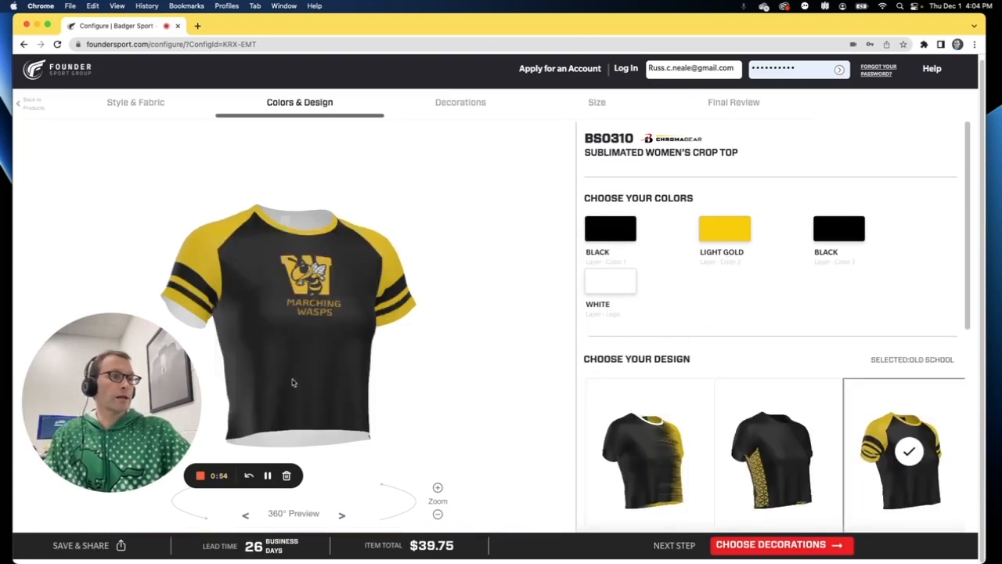
Step: Try White on the Color 2 layer of the Old School design and set it back to Light Gold
{"action": "left_click", "coordinate": [739, 241]}
{"action": "left_click", "coordinate": [714, 382]}
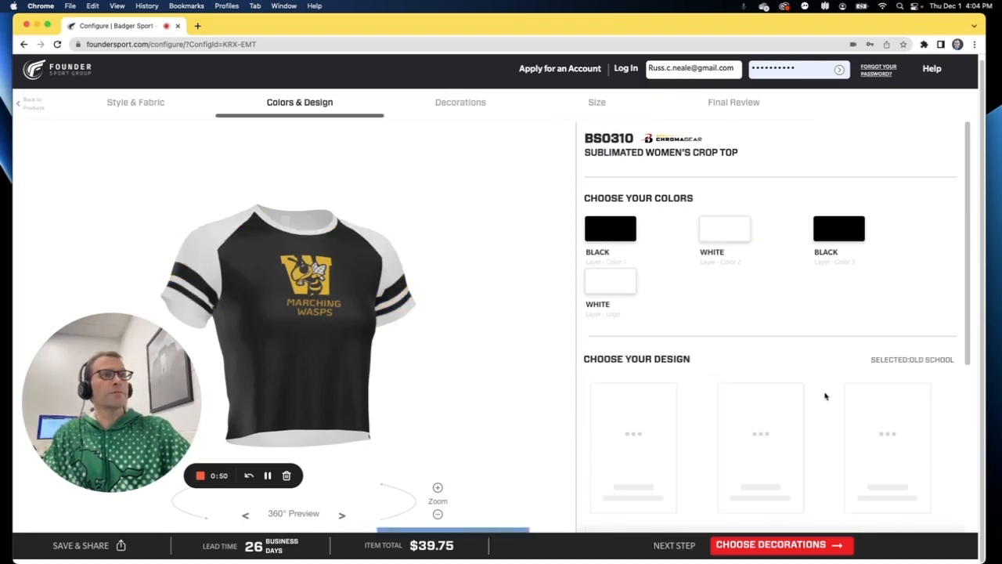
{"action": "left_click", "coordinate": [726, 241]}
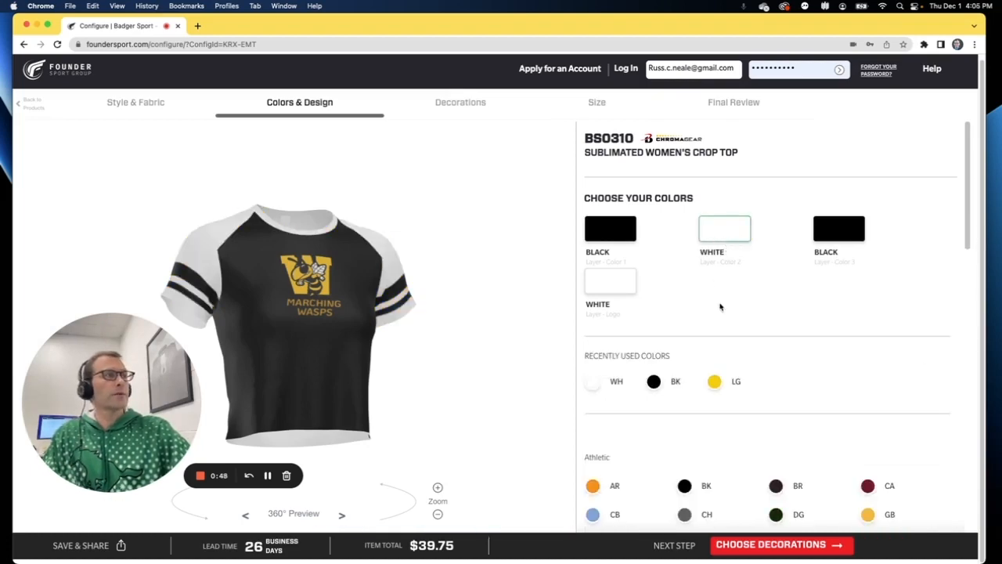
{"action": "left_click", "coordinate": [715, 381]}
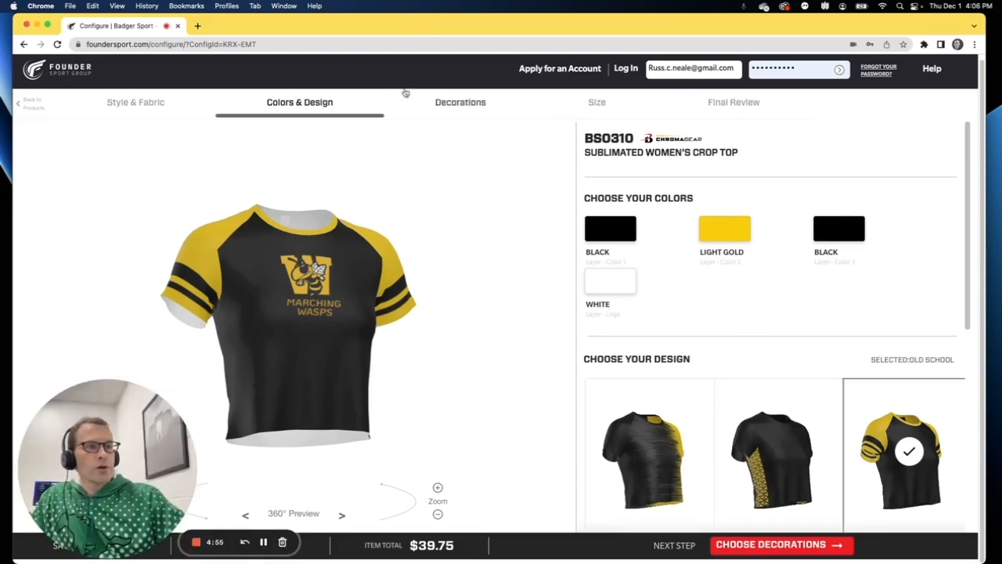
Step: Highlight the ConfigId code at the end of the page address to point out the original design's reference
{"action": "left_click_drag", "start_coordinate": [128, 396], "coordinate": [128, 312]}
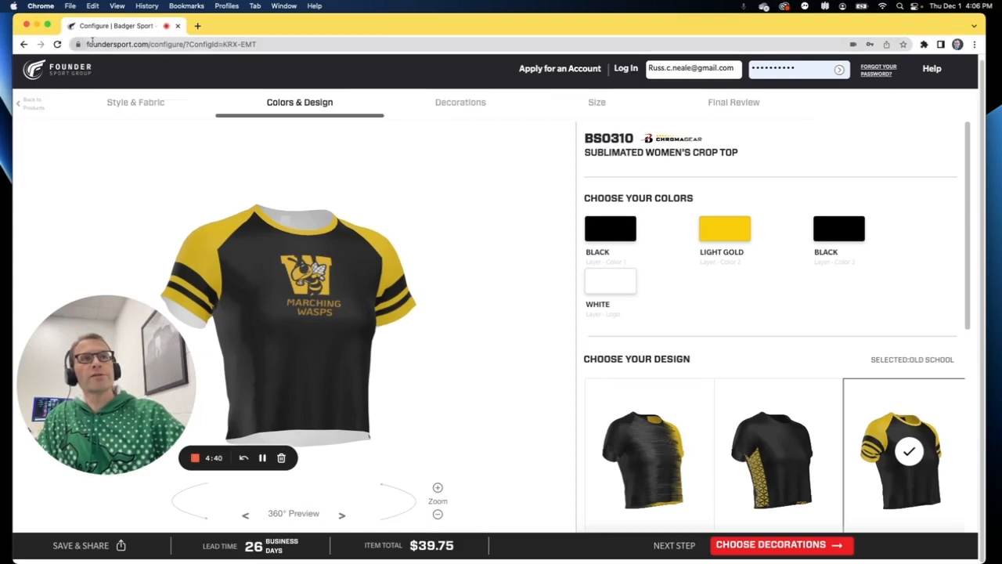
{"action": "left_click", "coordinate": [225, 44]}
{"action": "left_click_drag", "start_coordinate": [224, 43], "coordinate": [258, 44]}
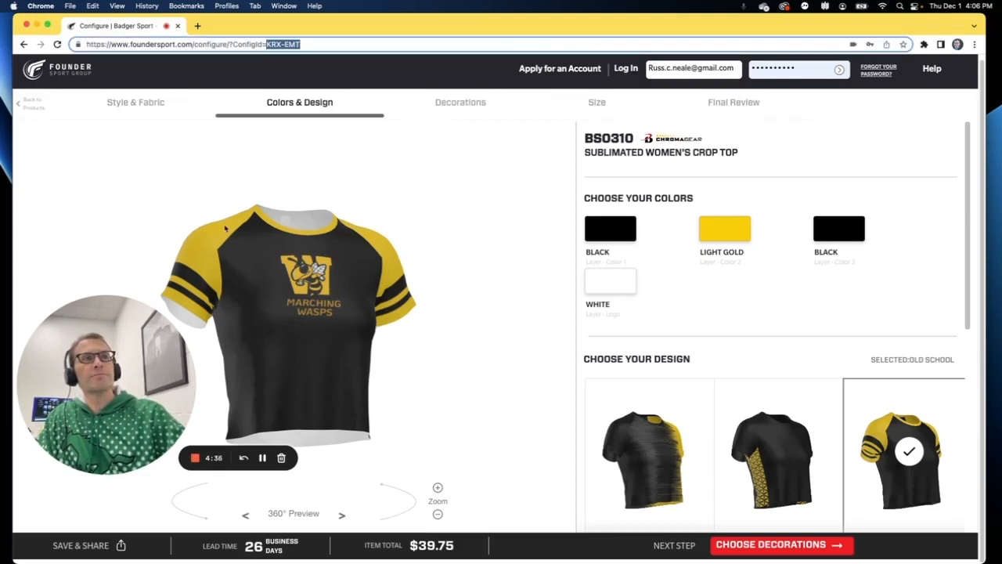
{"action": "left_click", "coordinate": [175, 169]}
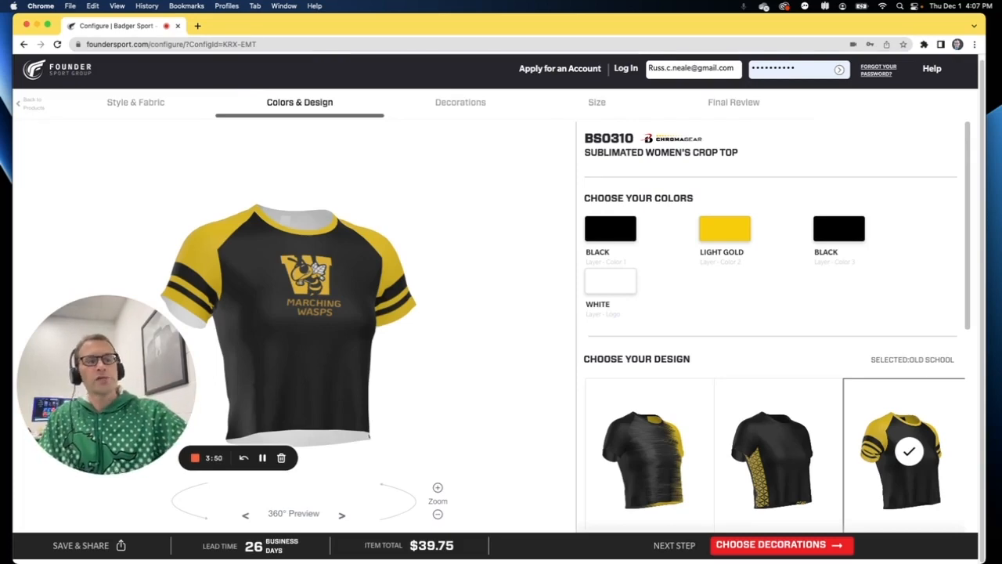
Step: Save the customized crop top design, copy its sharing link, and close the saved design dialog
{"action": "left_click", "coordinate": [104, 551]}
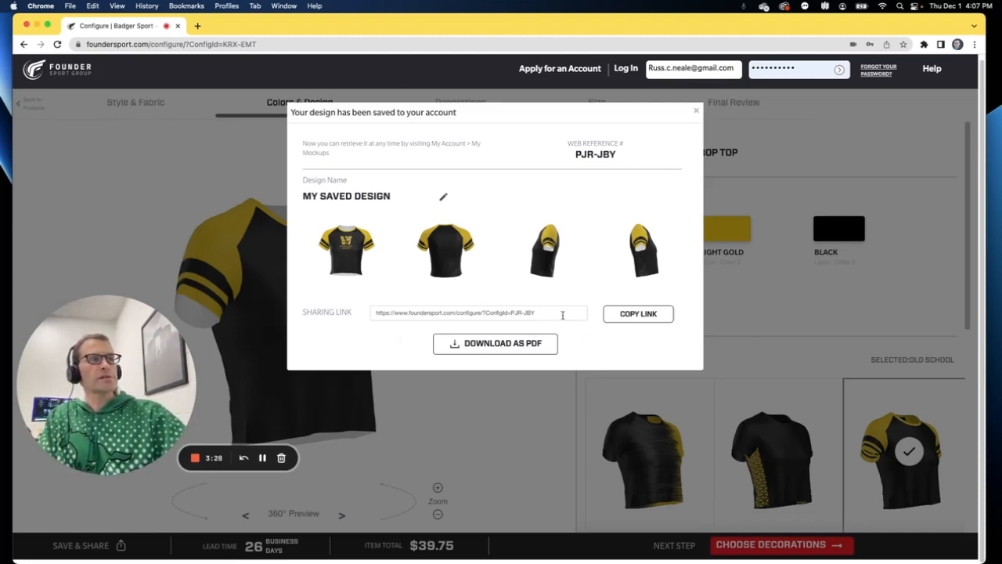
{"action": "left_click", "coordinate": [632, 316]}
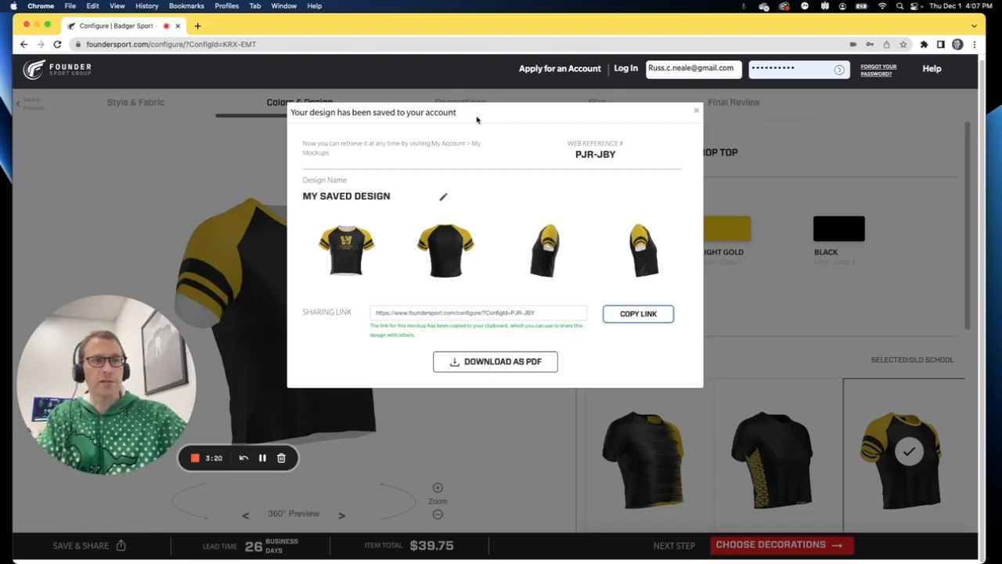
{"action": "mouse_move", "coordinate": [476, 119]}
{"action": "left_mouse_down"}
{"action": "mouse_move", "coordinate": [471, 160]}
{"action": "mouse_move", "coordinate": [474, 116]}
{"action": "left_mouse_up"}
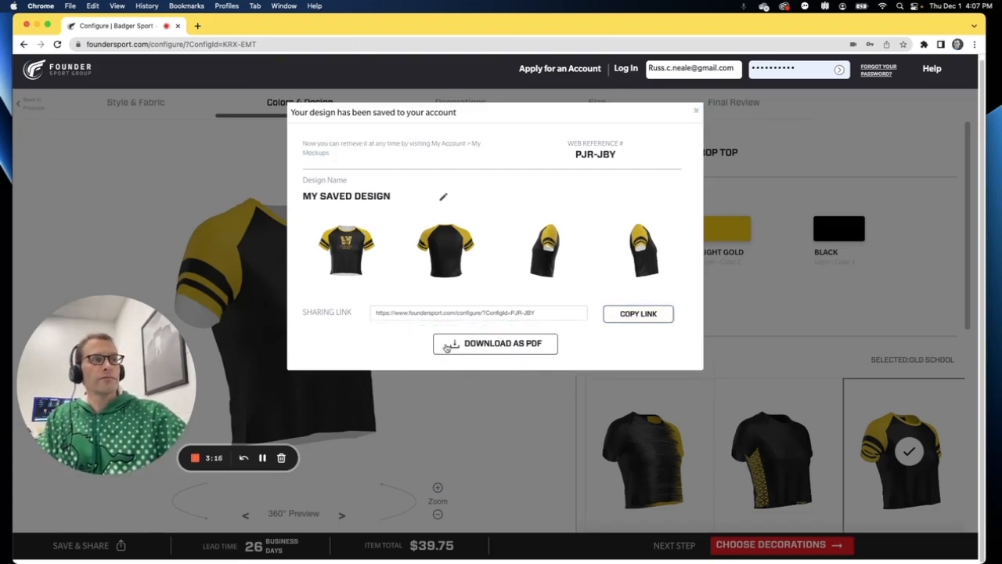
{"action": "left_click", "coordinate": [697, 112]}
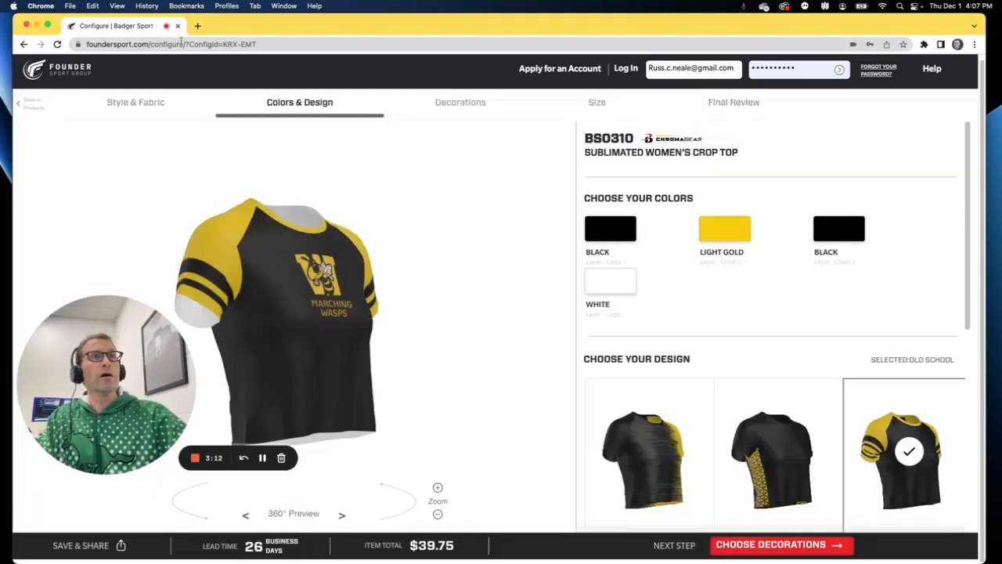
{"action": "left_click", "coordinate": [55, 74]}
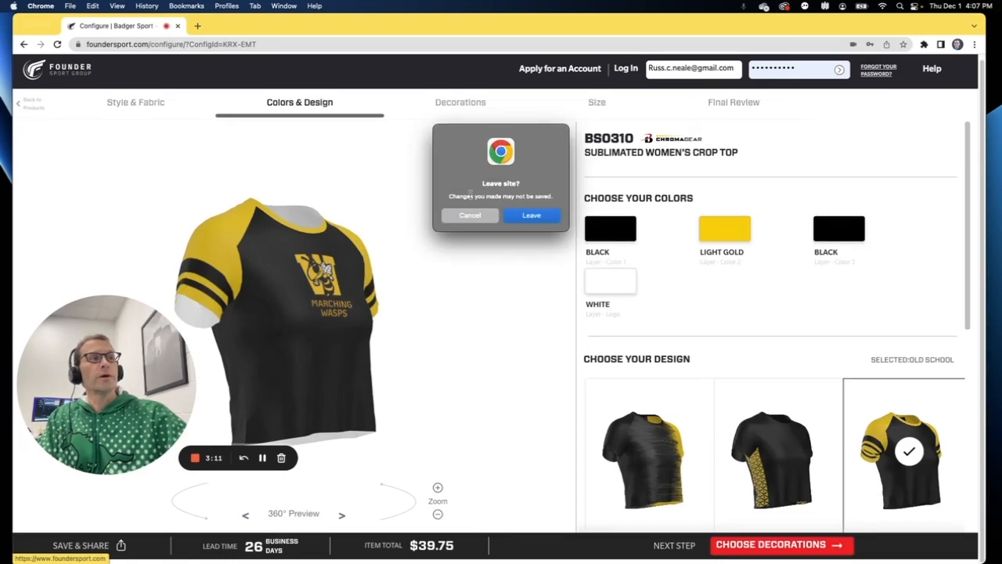
{"action": "left_click", "coordinate": [532, 217]}
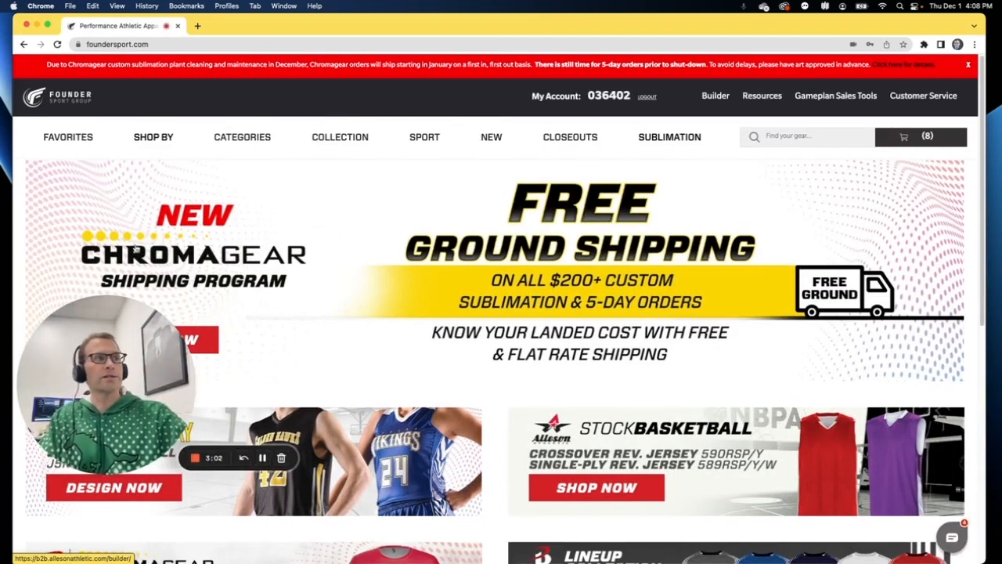
{"action": "left_click", "coordinate": [172, 44]}
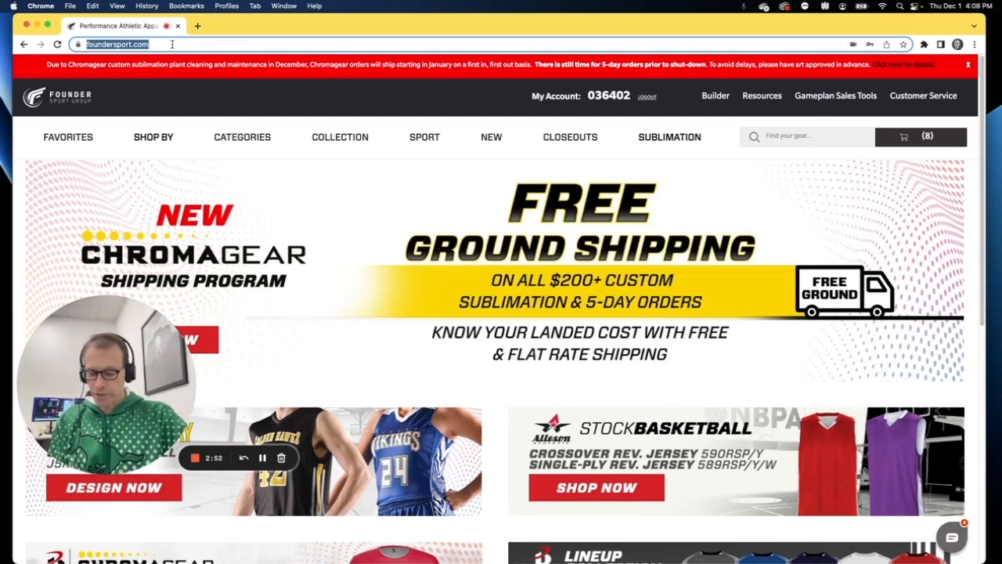
{"action": "type", "text": "https://www.foundersport.com/configure/?ConfigId=PJR-JBY"}
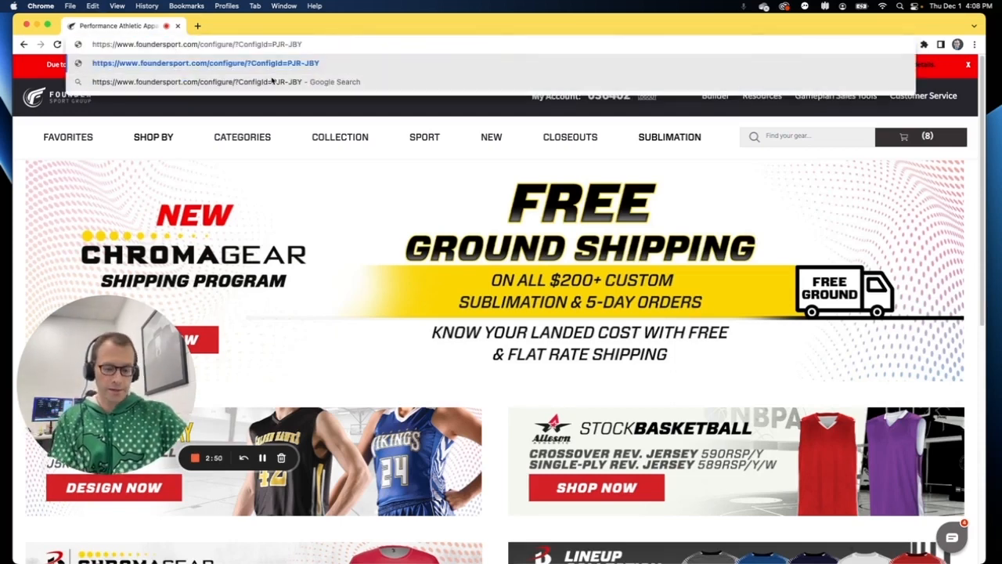
{"action": "key", "text": "Return"}
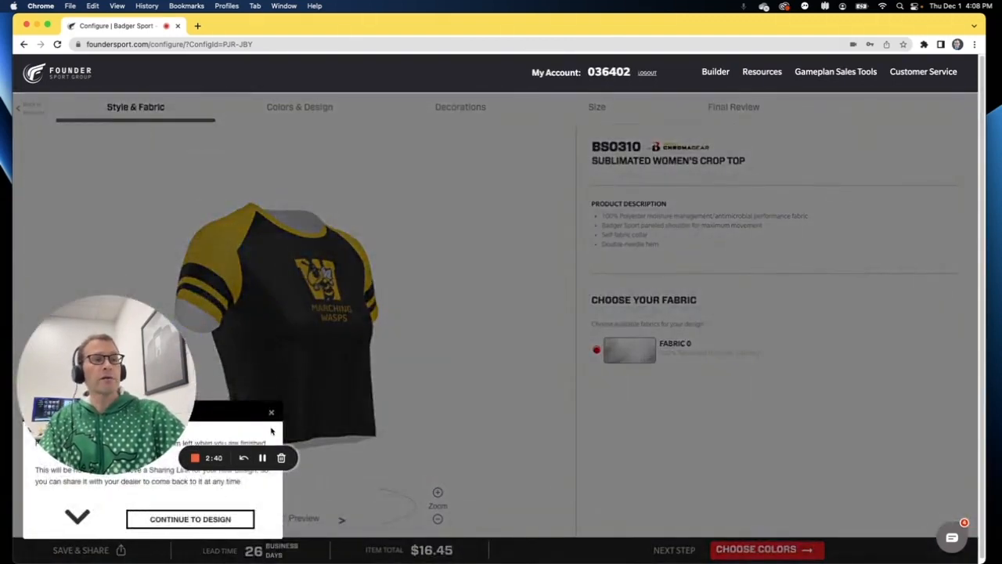
{"action": "left_click_drag", "start_coordinate": [107, 459], "coordinate": [108, 361]}
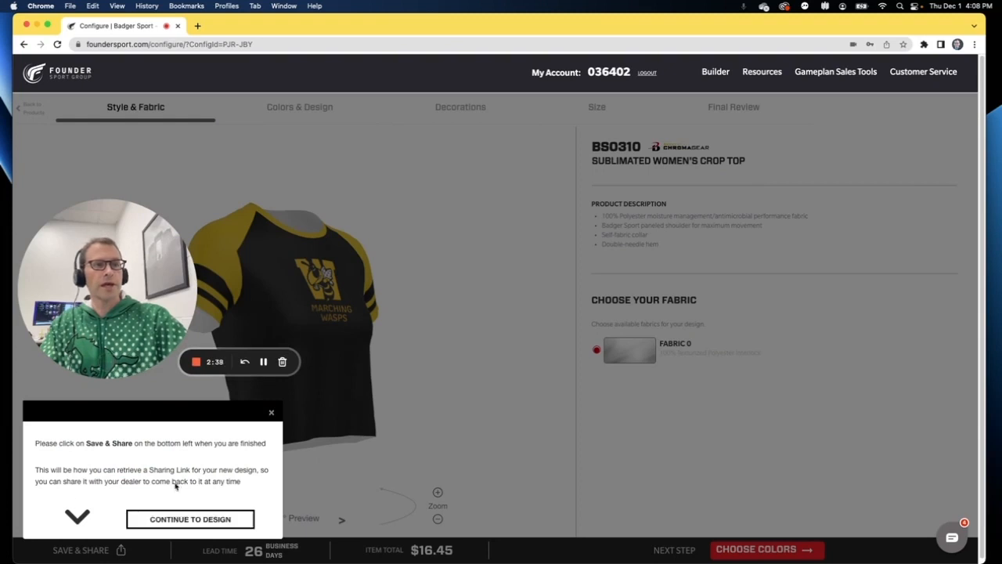
{"action": "left_click", "coordinate": [271, 412]}
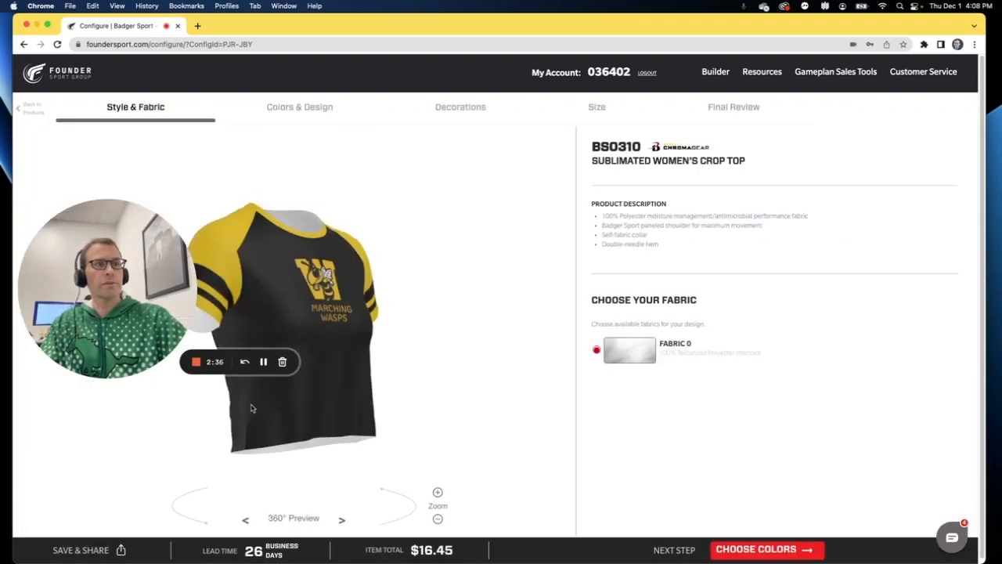
Step: Inspect the crop top from another angle, check its size and quantity options, and return to Style & Fabric
{"action": "left_click_drag", "start_coordinate": [133, 325], "coordinate": [132, 447]}
{"action": "left_click_drag", "start_coordinate": [294, 297], "coordinate": [336, 311]}
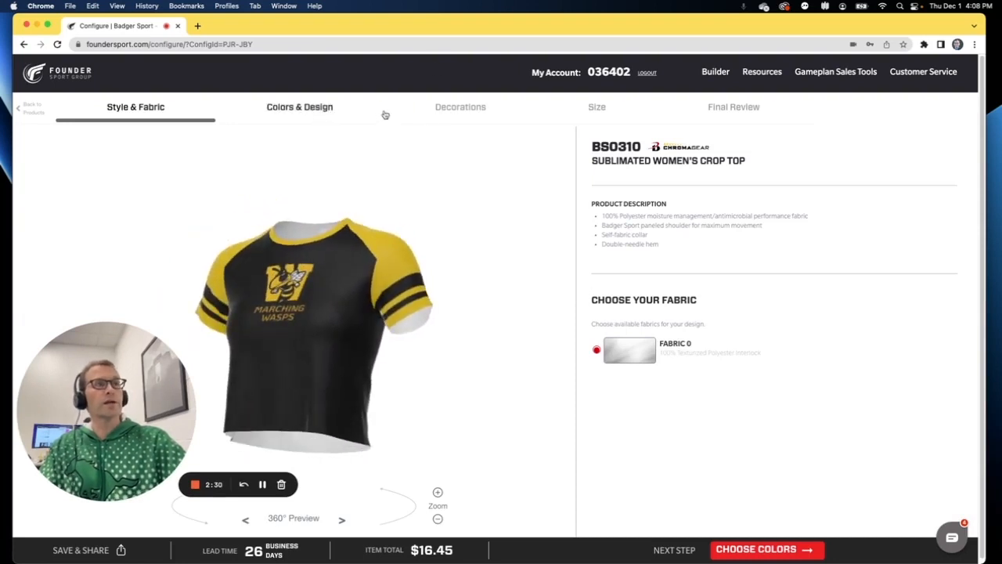
{"action": "left_click", "coordinate": [599, 108]}
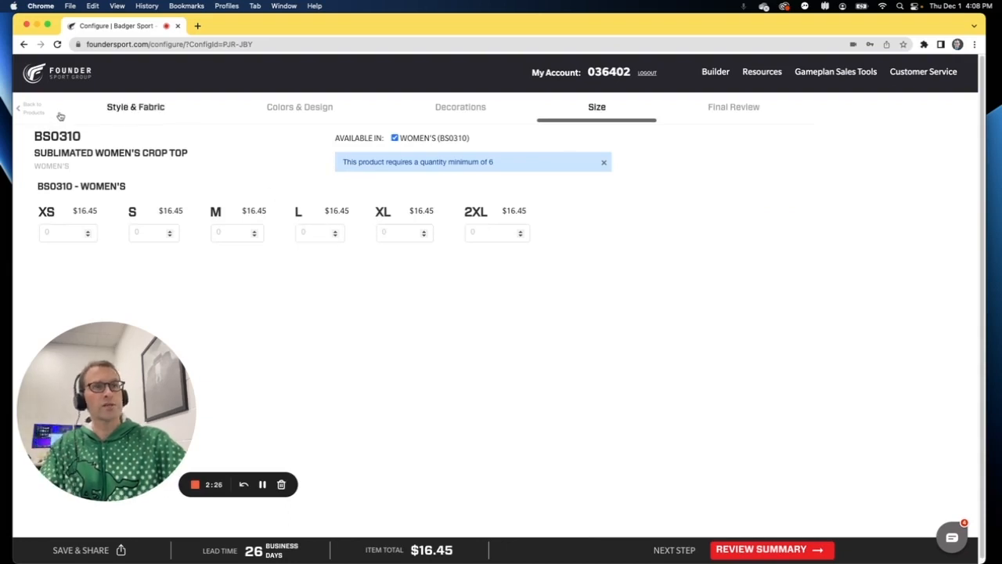
{"action": "left_click", "coordinate": [132, 117]}
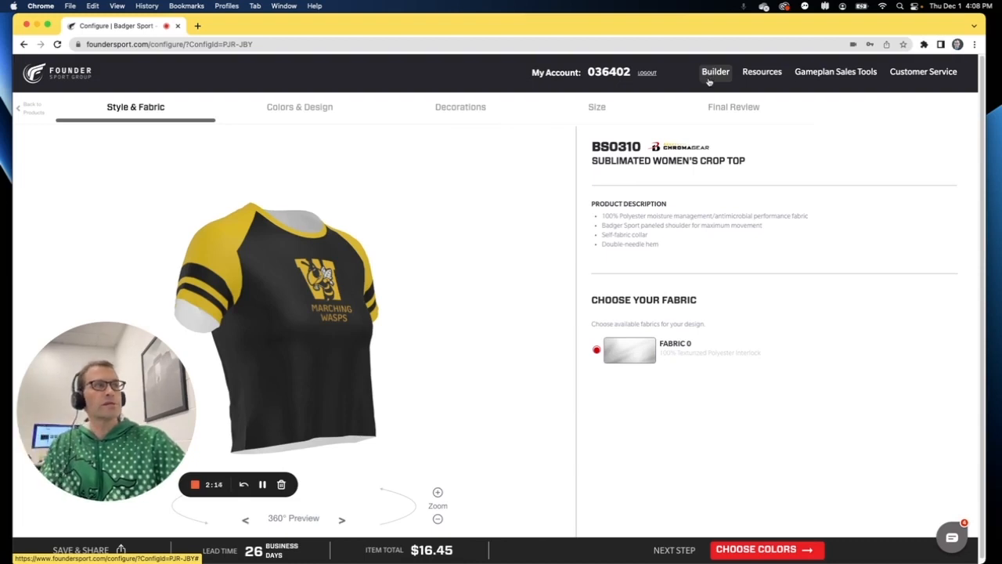
Step: Copy the ConfigId code PJR-JBY from the page address
{"action": "left_click_drag", "start_coordinate": [226, 44], "coordinate": [255, 43]}
{"action": "key", "text": "super+c"}
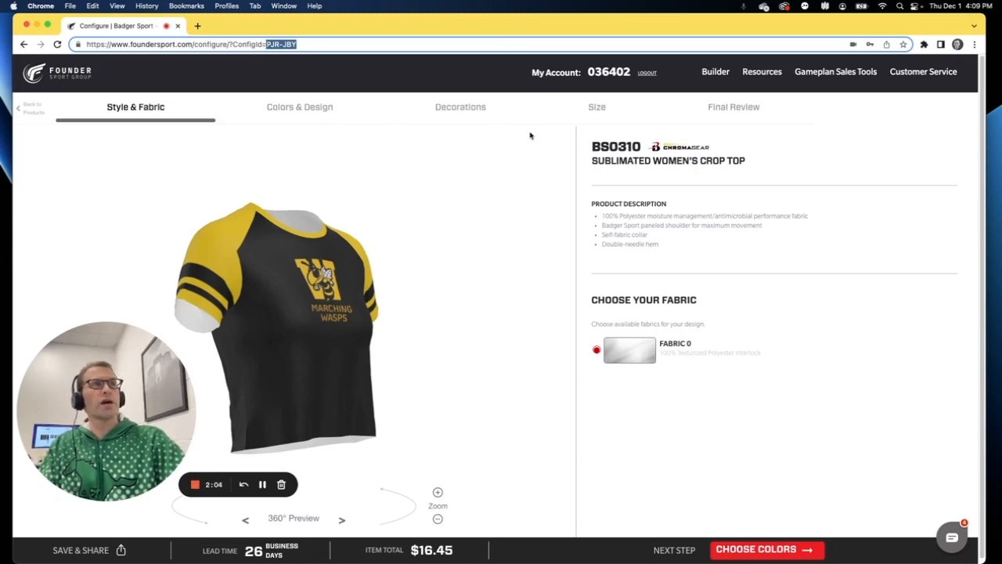
{"action": "left_click", "coordinate": [671, 87]}
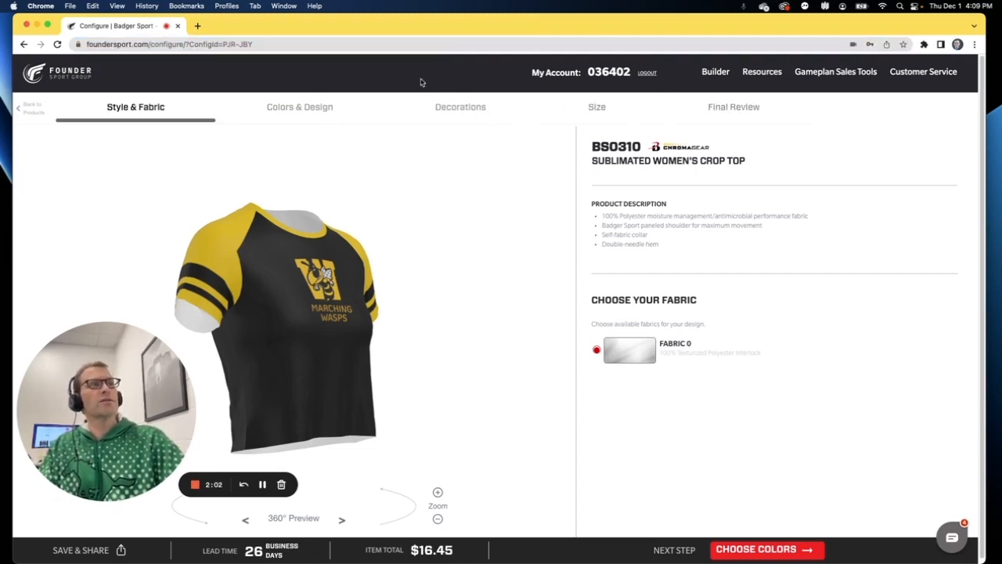
Step: Leave the design for the Founder Sport home page and open the Chromagear sublimation builder
{"action": "left_click", "coordinate": [64, 75]}
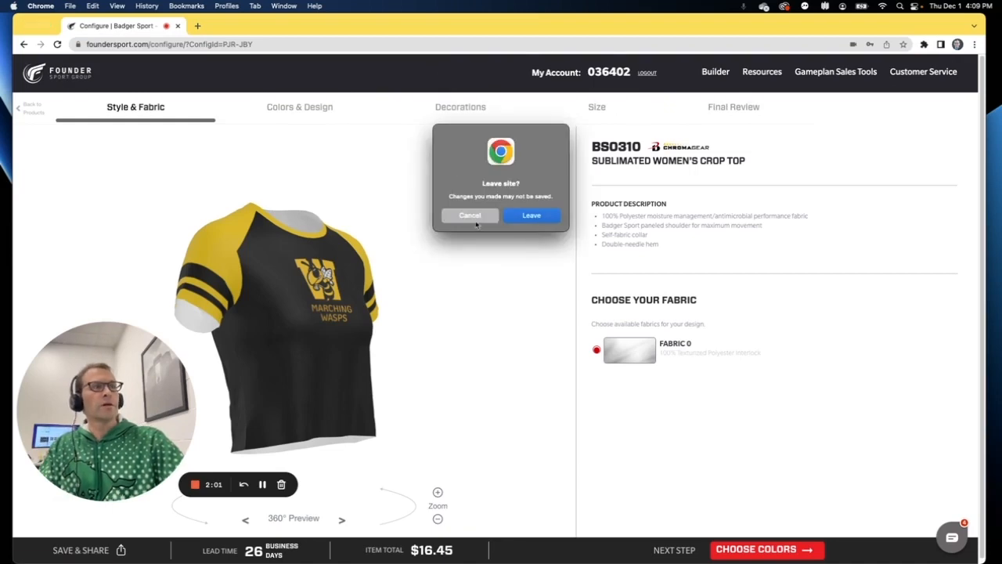
{"action": "left_click", "coordinate": [529, 216]}
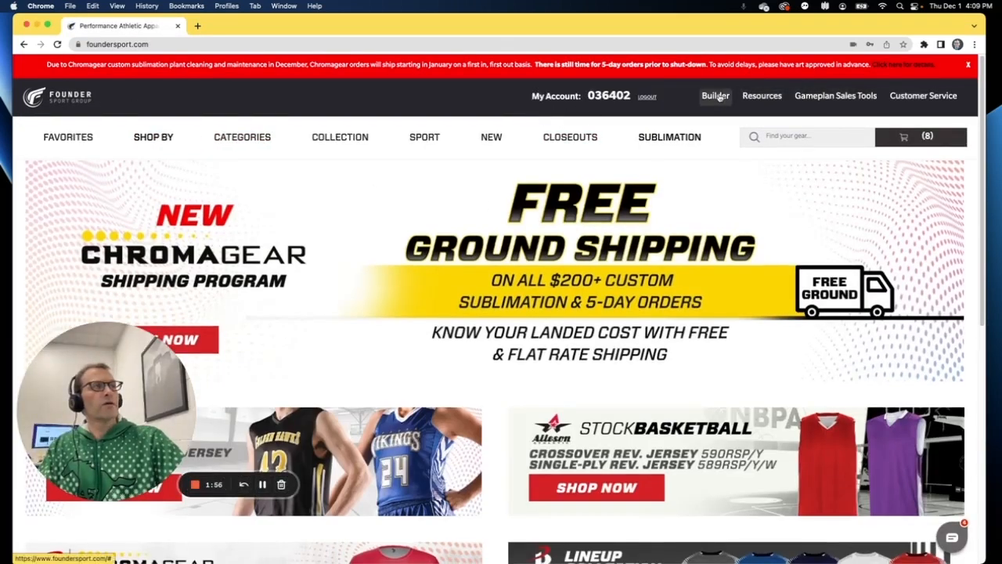
{"action": "mouse_move", "coordinate": [717, 97]}
{"action": "left_click", "coordinate": [717, 121]}
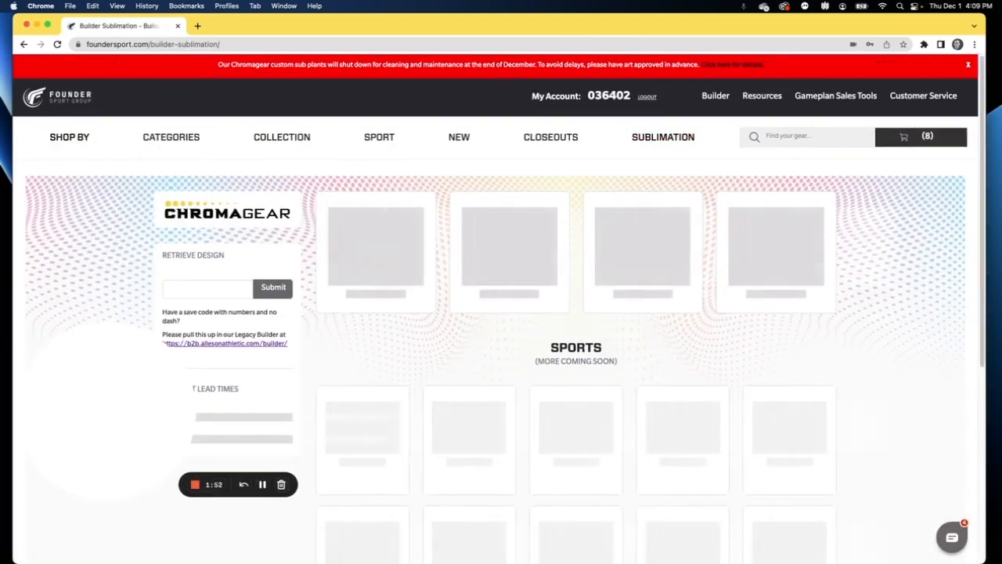
Step: Retrieve the saved design with the copied code PJR-JBY and dismiss the Save & Share notice
{"action": "left_click_drag", "start_coordinate": [81, 369], "coordinate": [675, 265]}
{"action": "left_click", "coordinate": [188, 286]}
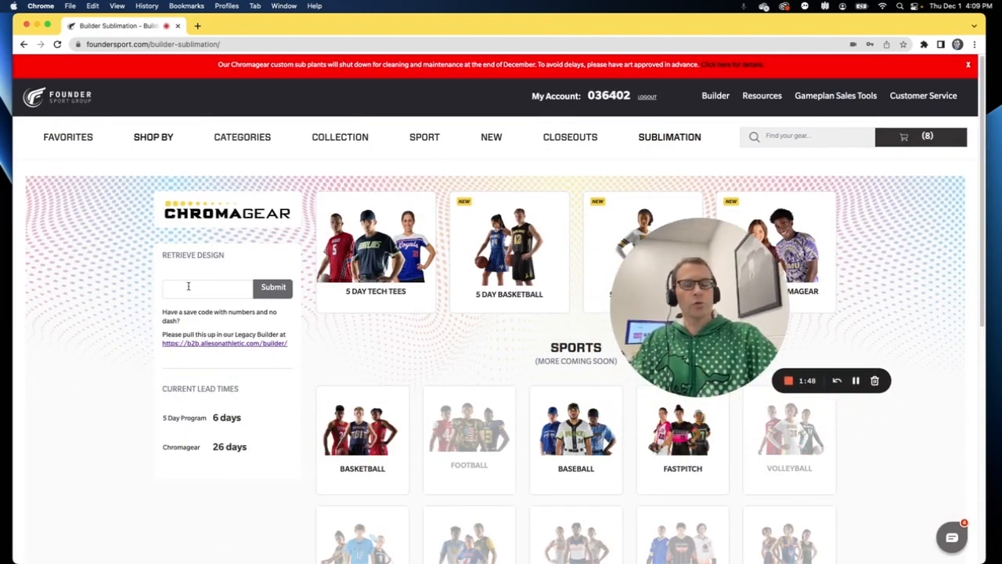
{"action": "key", "text": "super+v"}
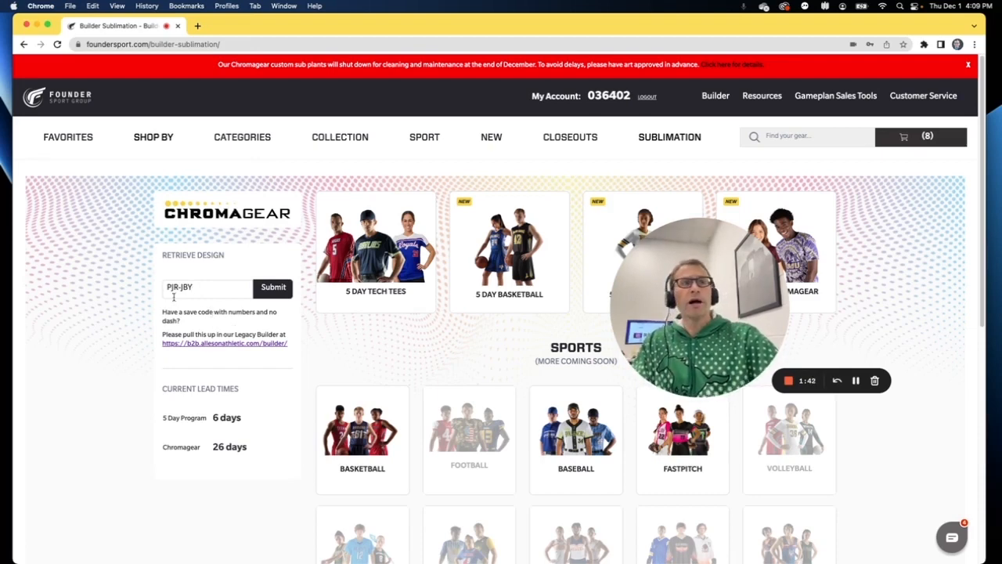
{"action": "left_click", "coordinate": [267, 294]}
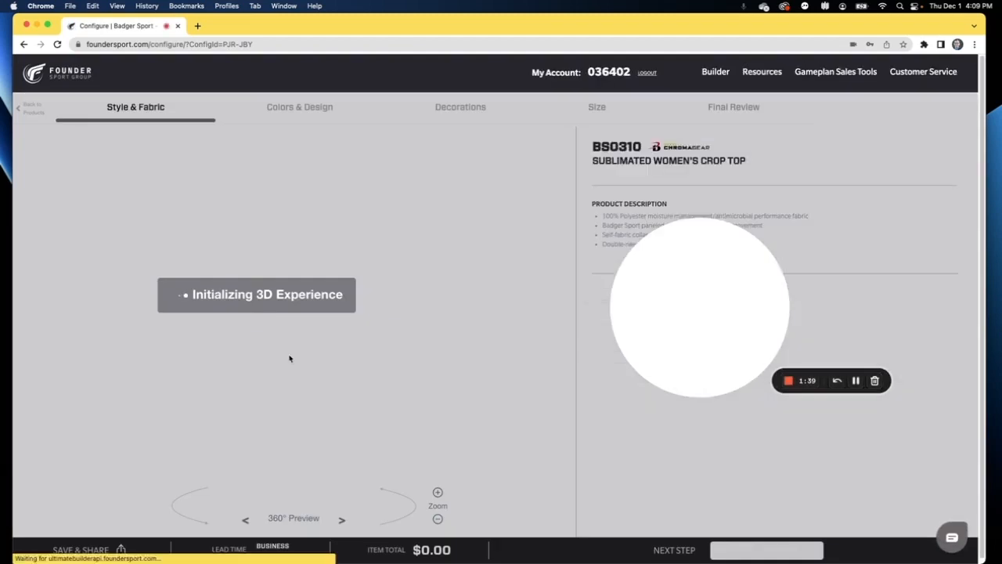
{"action": "left_click_drag", "start_coordinate": [738, 273], "coordinate": [768, 328]}
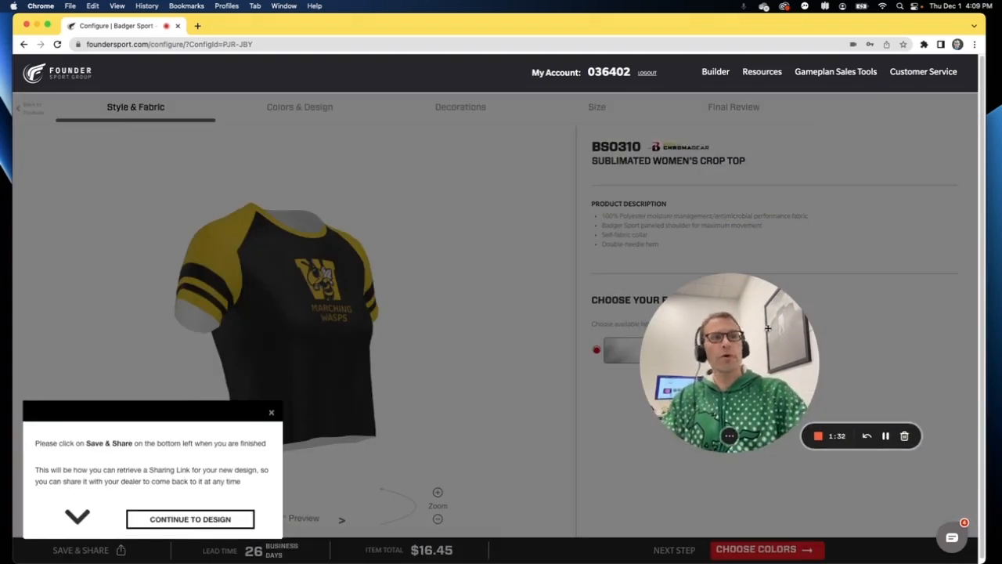
{"action": "left_click", "coordinate": [272, 413]}
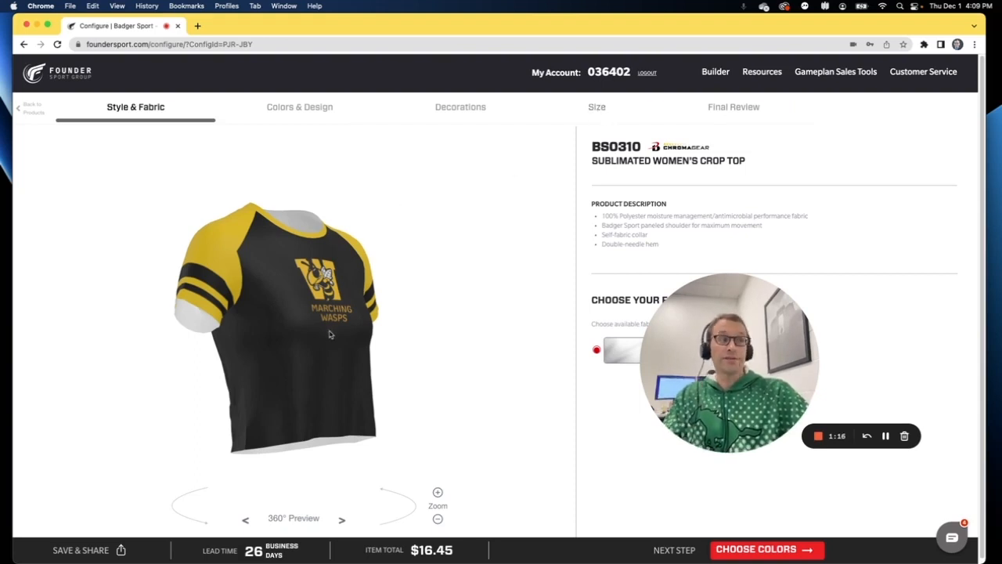
Step: Turn the crop top to its back and add a player name text decoration on the upper back
{"action": "left_click_drag", "start_coordinate": [306, 328], "coordinate": [519, 298]}
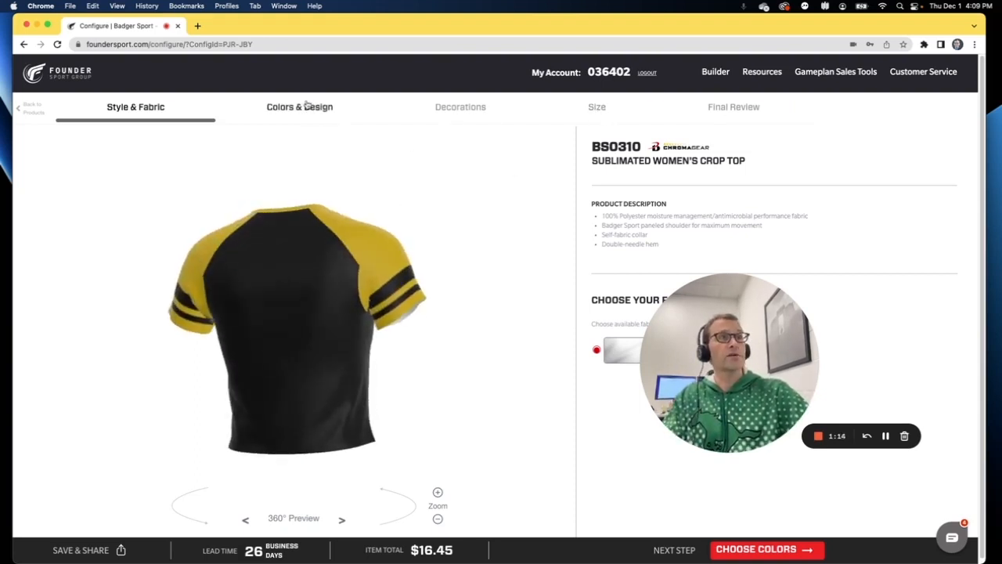
{"action": "left_click", "coordinate": [460, 109]}
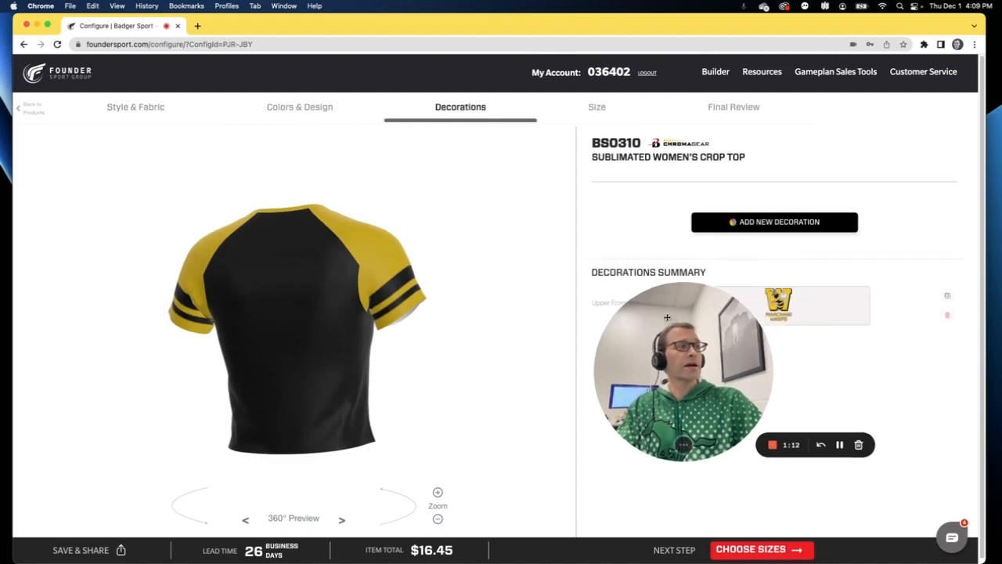
{"action": "left_click", "coordinate": [724, 227]}
{"action": "left_click", "coordinate": [675, 197]}
{"action": "left_click", "coordinate": [775, 240]}
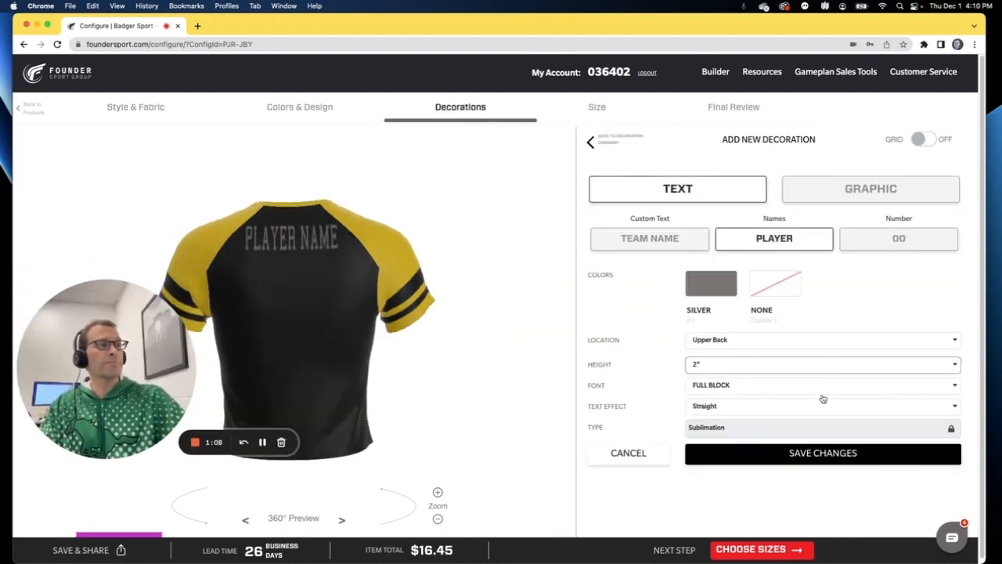
Step: Set the player name's fill color to Light Gold and its first outline to White
{"action": "left_click", "coordinate": [705, 282]}
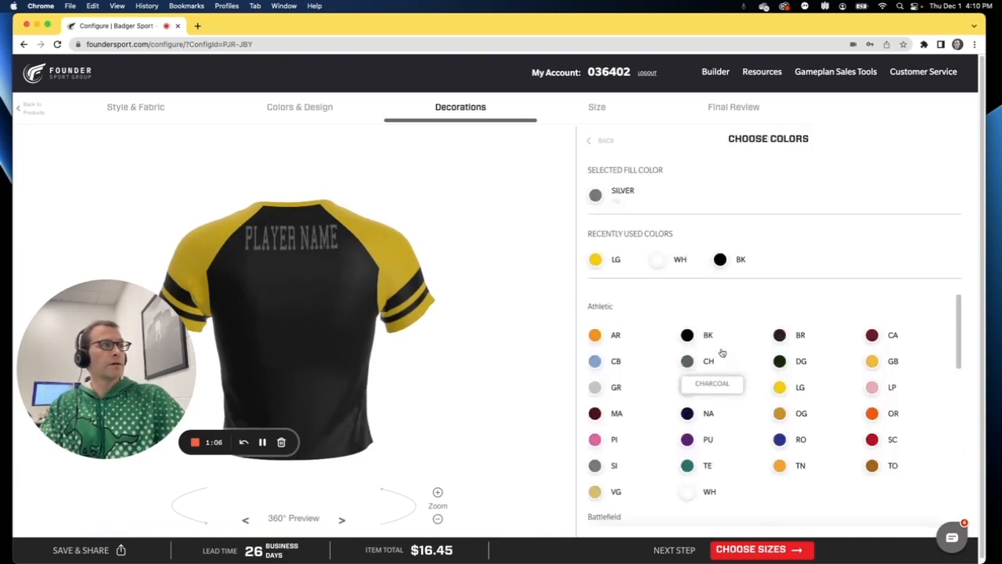
{"action": "left_click", "coordinate": [596, 265]}
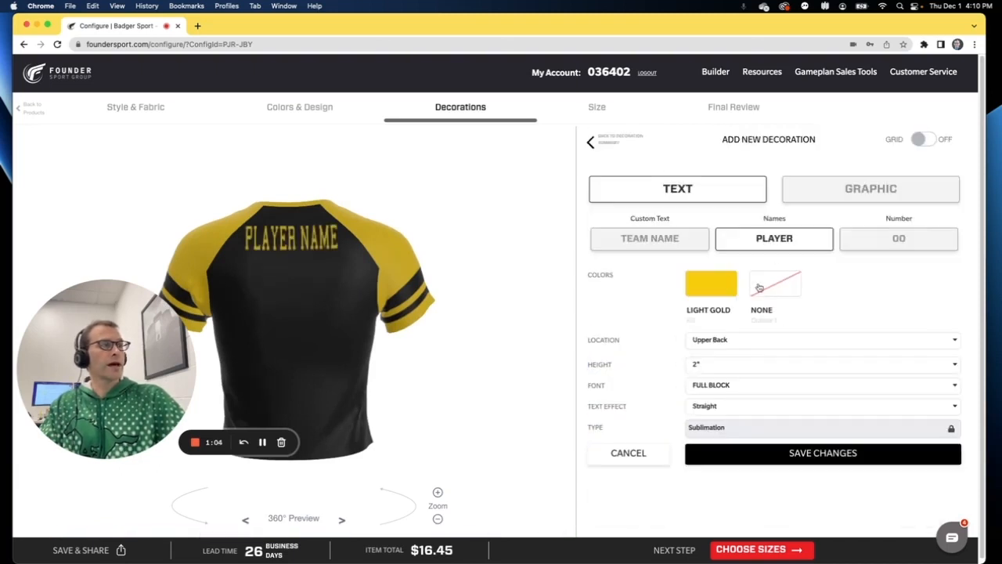
{"action": "left_click", "coordinate": [771, 284]}
{"action": "left_click", "coordinate": [678, 259]}
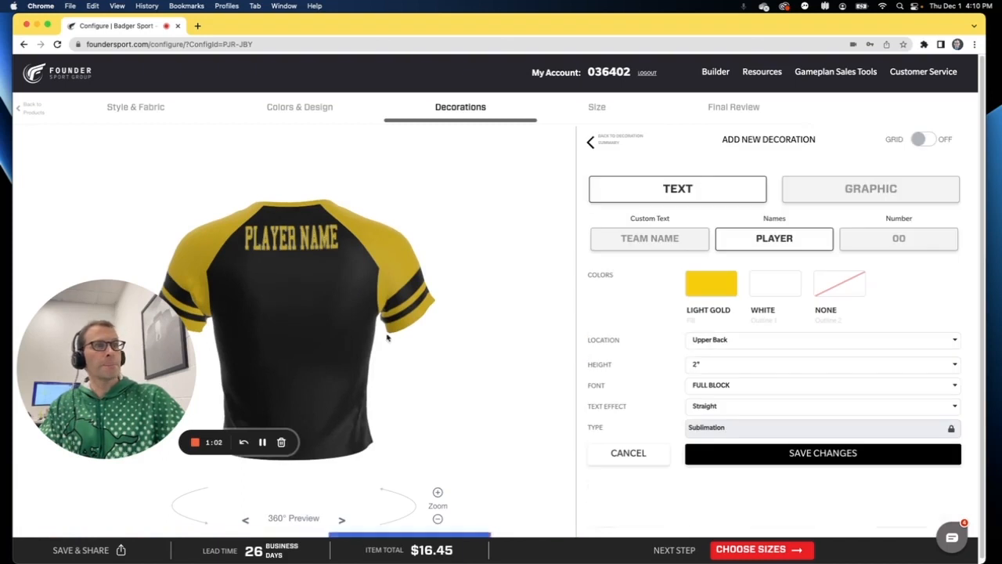
Step: Save the player name decoration and open the Complete Roster stage
{"action": "left_click", "coordinate": [859, 464]}
{"action": "left_click", "coordinate": [574, 109]}
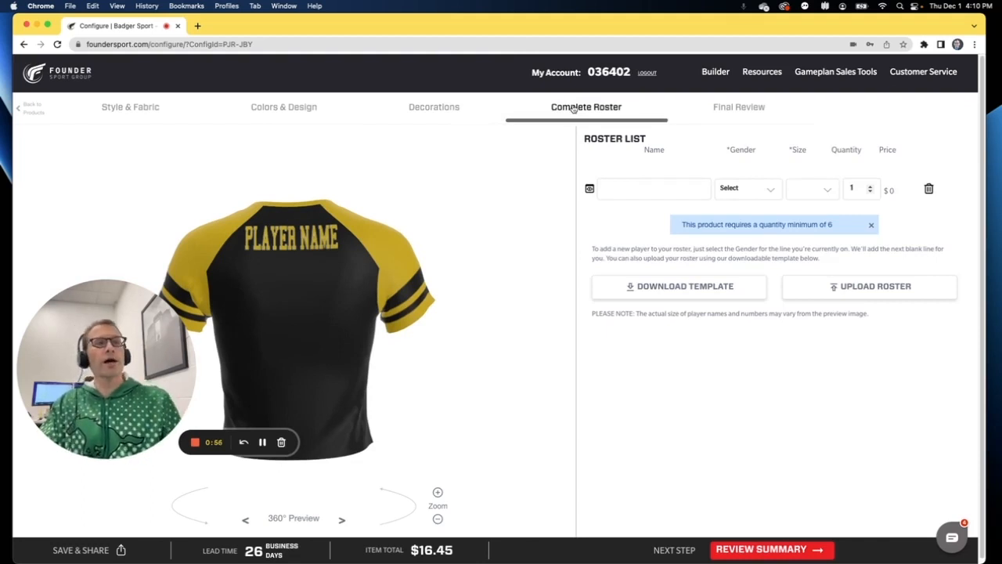